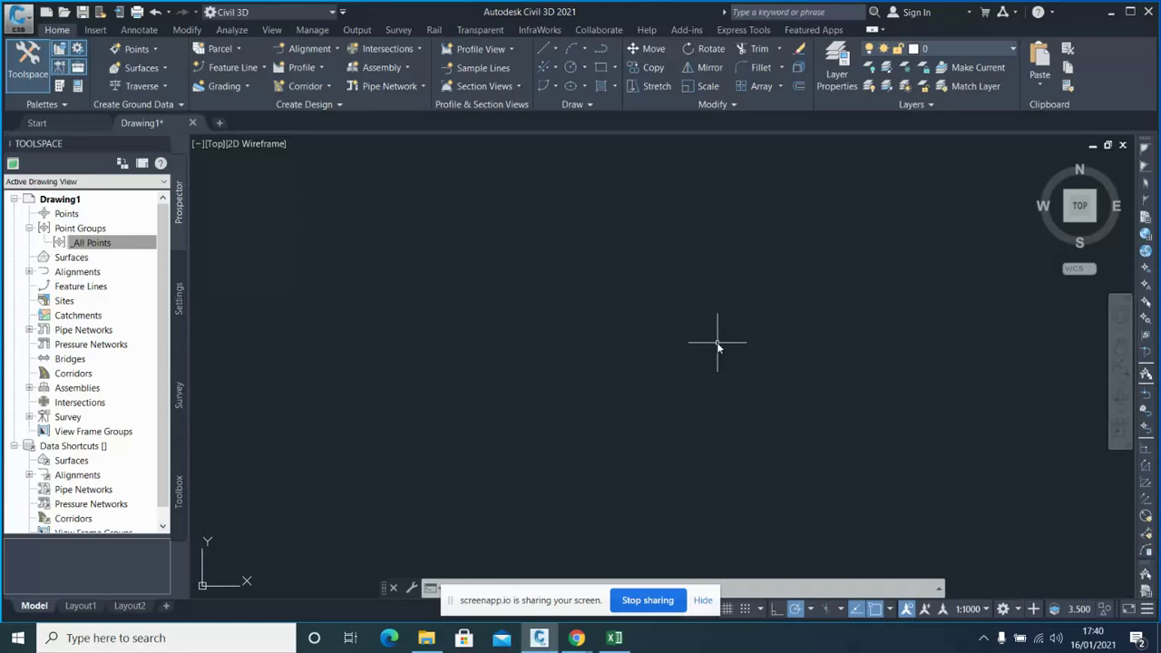
{"action": "left_click", "coordinate": [614, 639]}
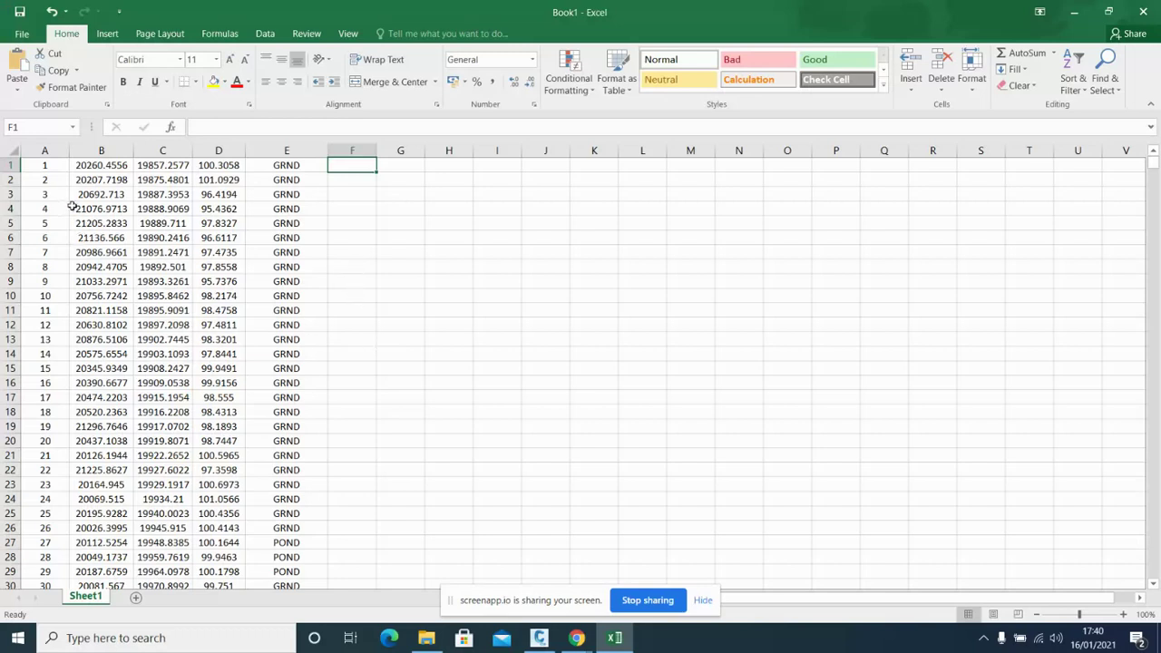
{"action": "left_click", "coordinate": [107, 165]}
{"action": "left_click", "coordinate": [152, 169]}
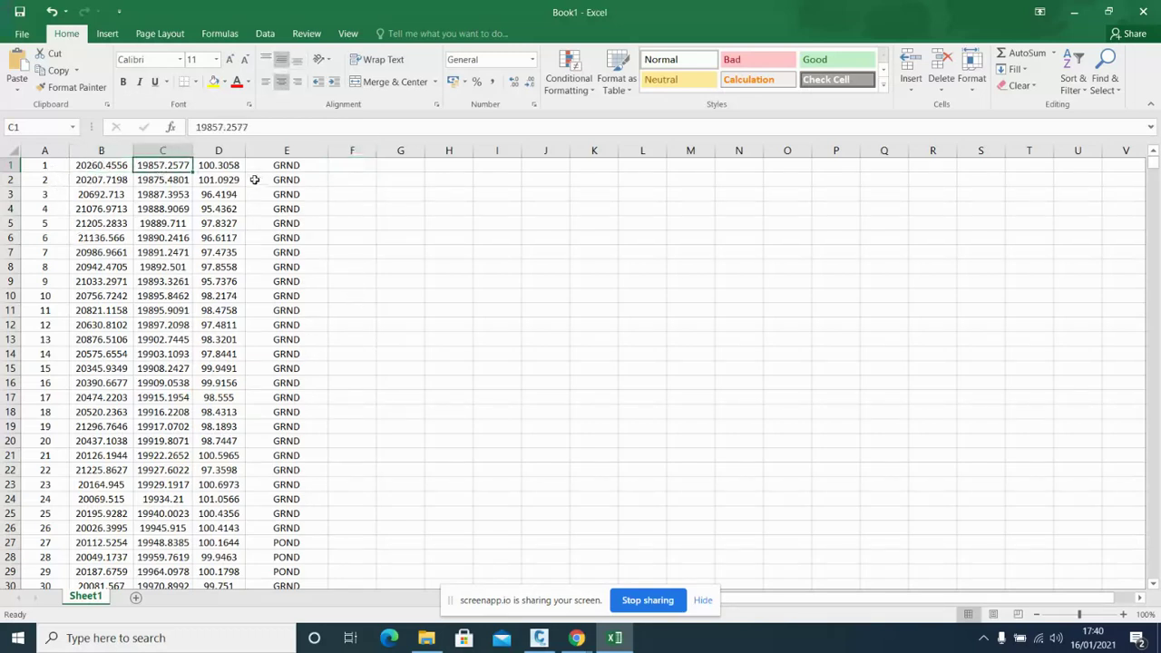
{"action": "left_click", "coordinate": [227, 163]}
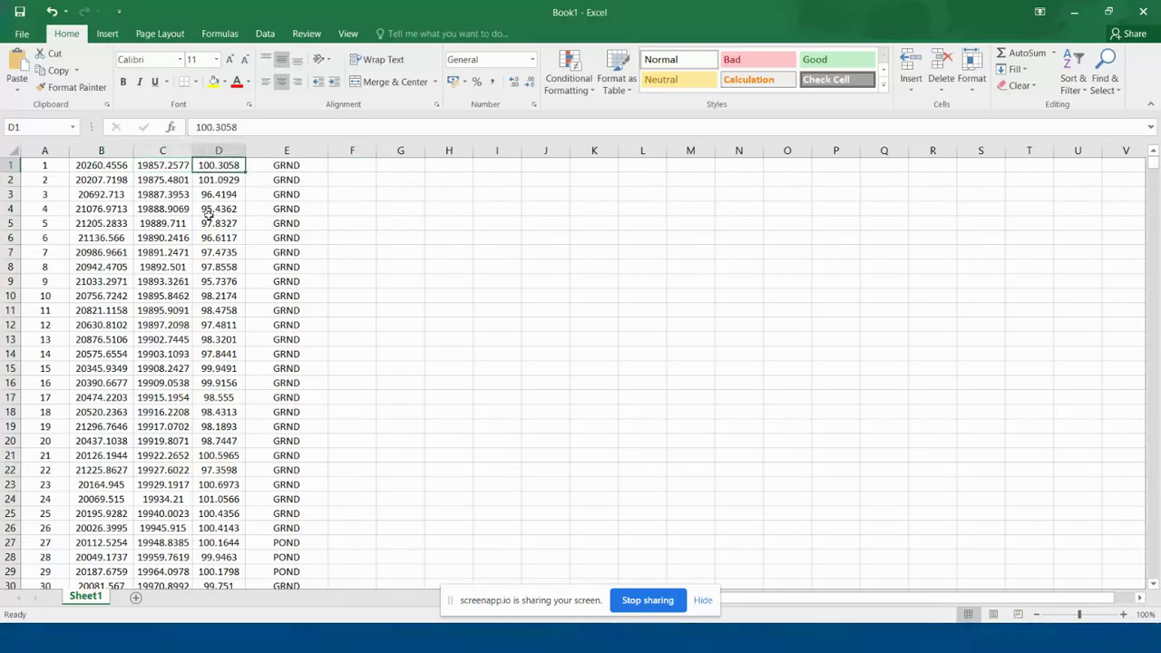
{"action": "left_click", "coordinate": [302, 165]}
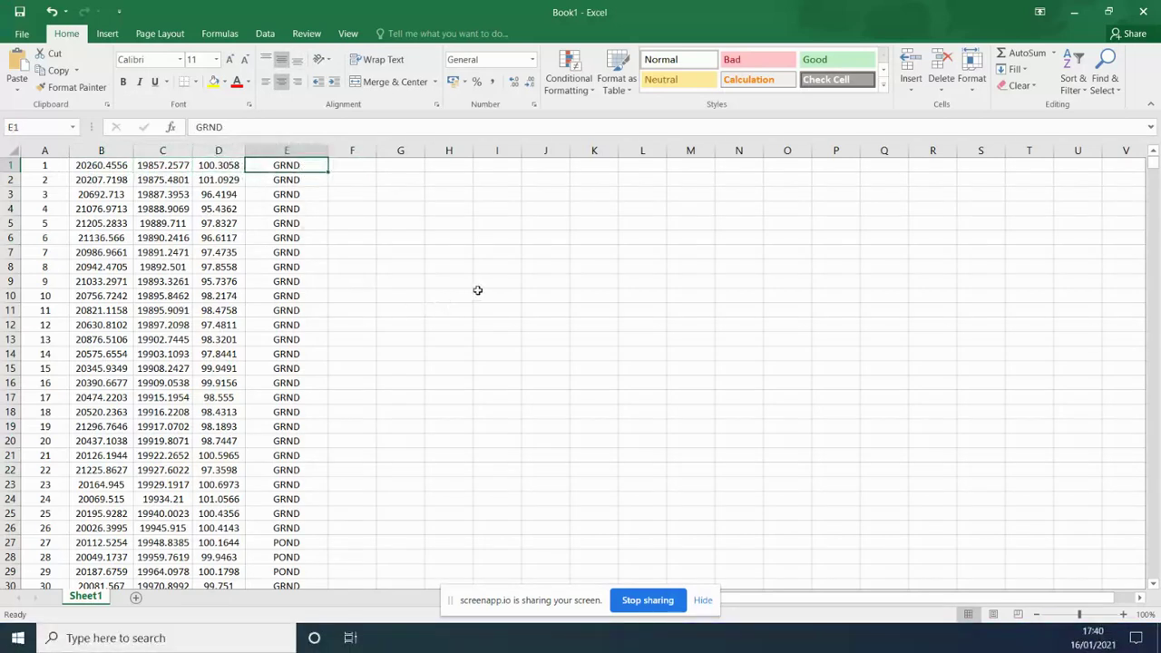
{"action": "scroll", "coordinate": [272, 362], "scroll_direction": "down", "scroll_amount": 1}
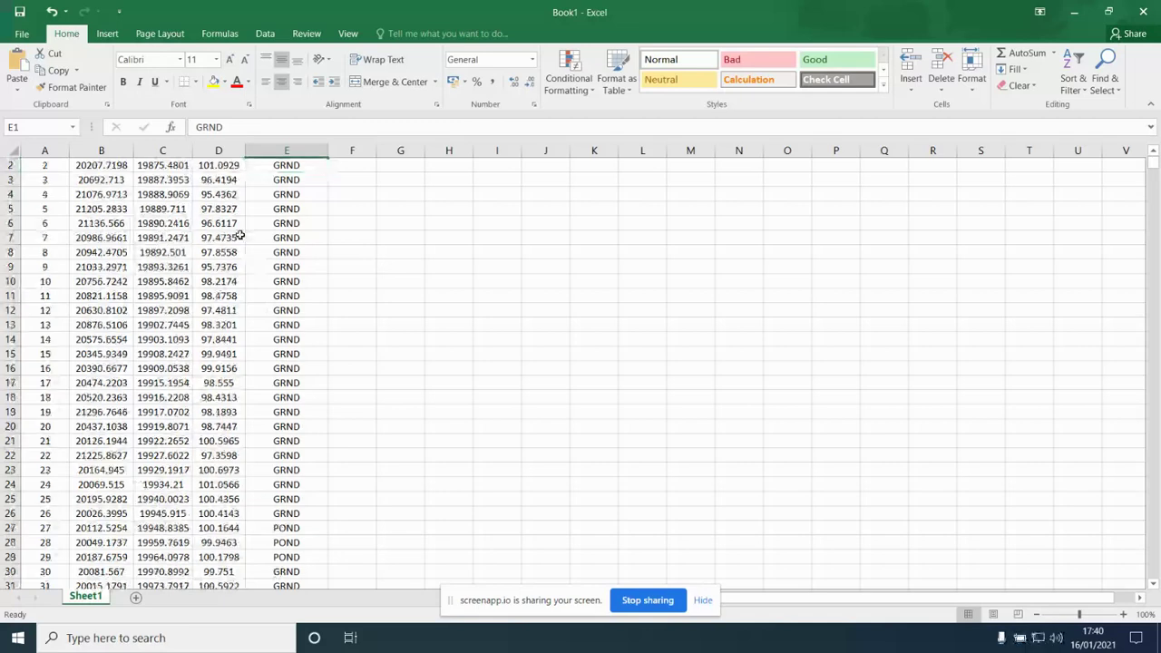
{"action": "scroll", "coordinate": [299, 436], "scroll_direction": "down", "scroll_amount": 5}
{"action": "scroll", "coordinate": [299, 436], "scroll_direction": "up", "scroll_amount": 5}
{"action": "scroll", "coordinate": [299, 436], "scroll_direction": "up", "scroll_amount": 1}
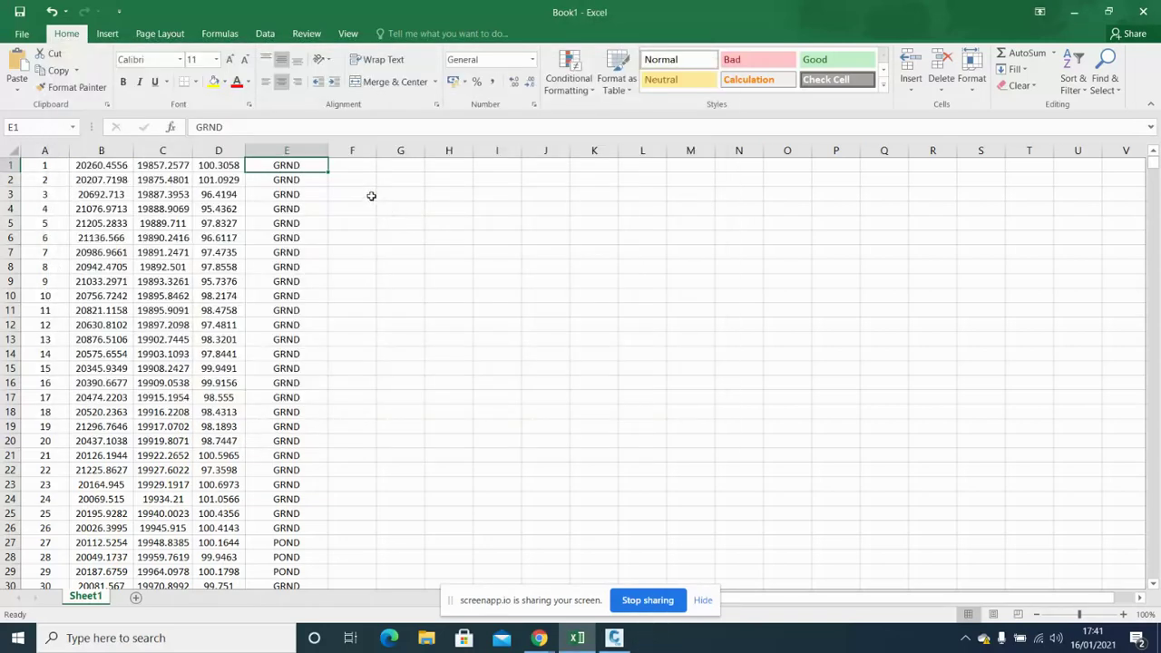
- Build a CONCATENATE formula in G1 joining A1, B1, C1, D1 and E1 with spaces
{"action": "left_click", "coordinate": [398, 168]}
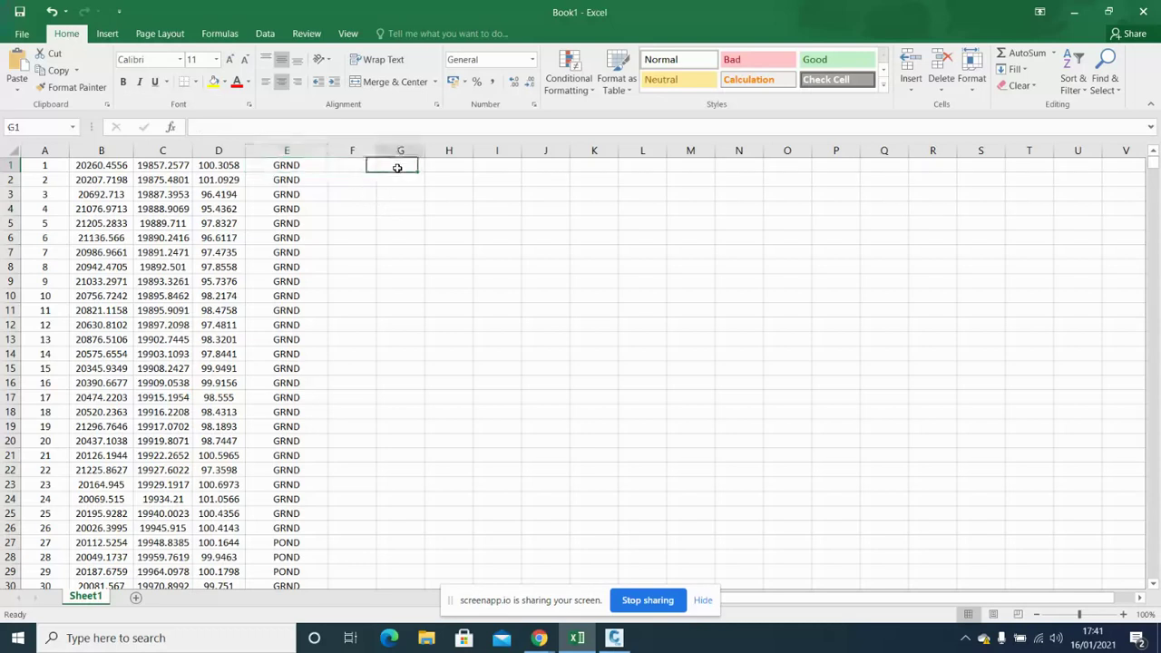
{"action": "type", "text": "="}
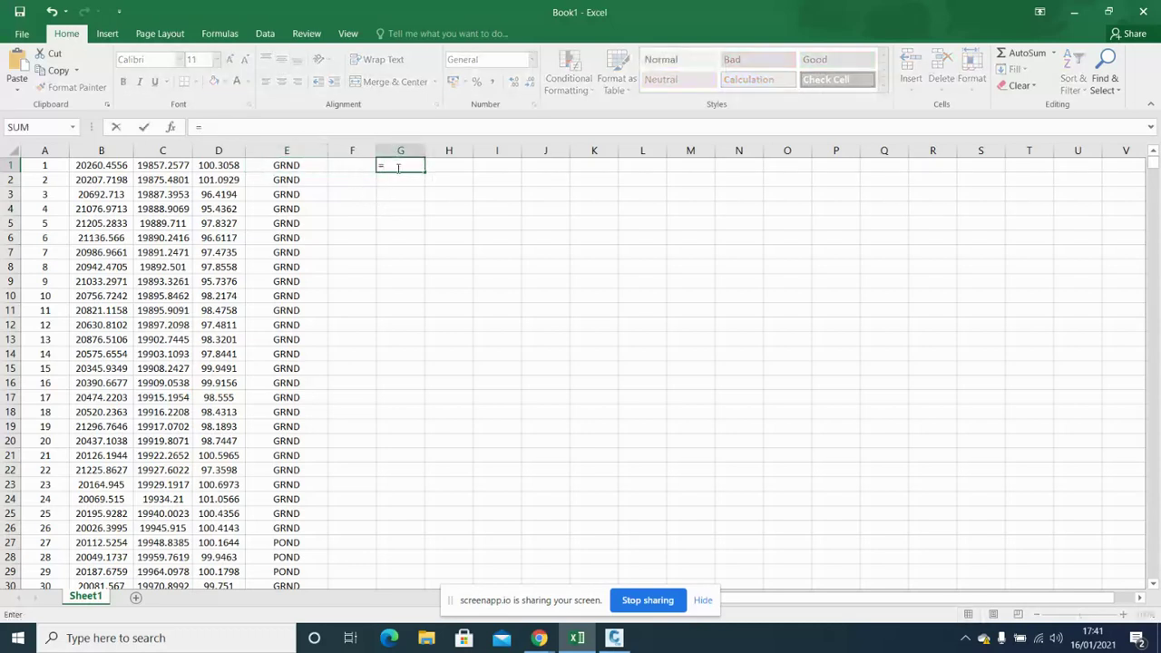
{"action": "type", "text": "con"}
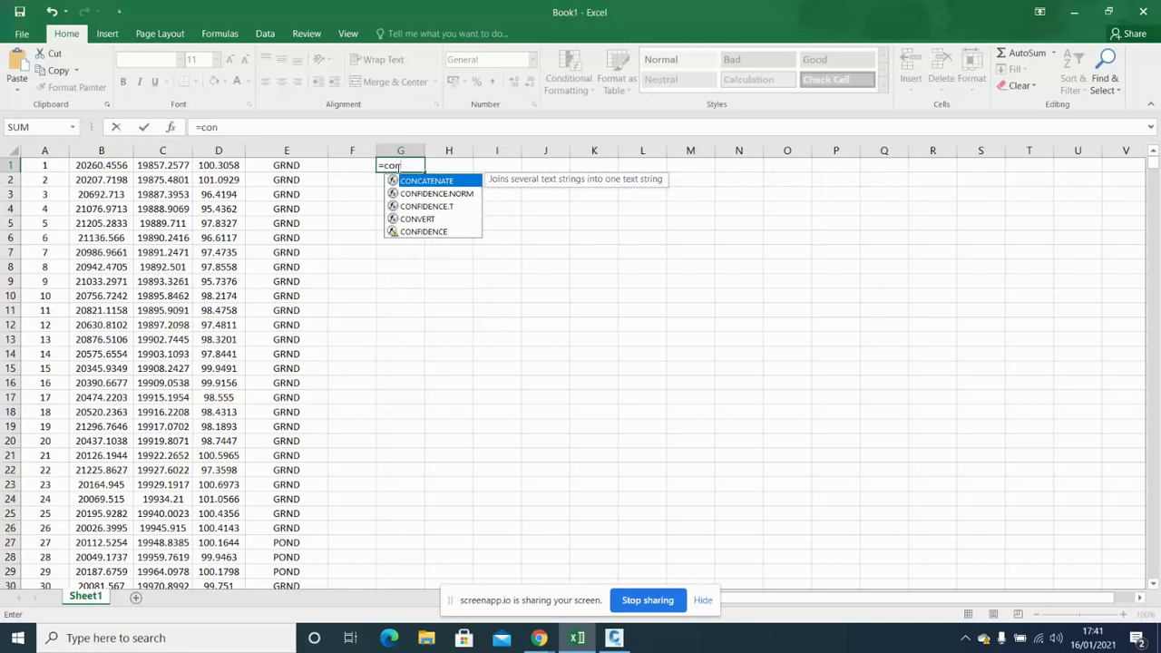
{"action": "double_click", "coordinate": [435, 183]}
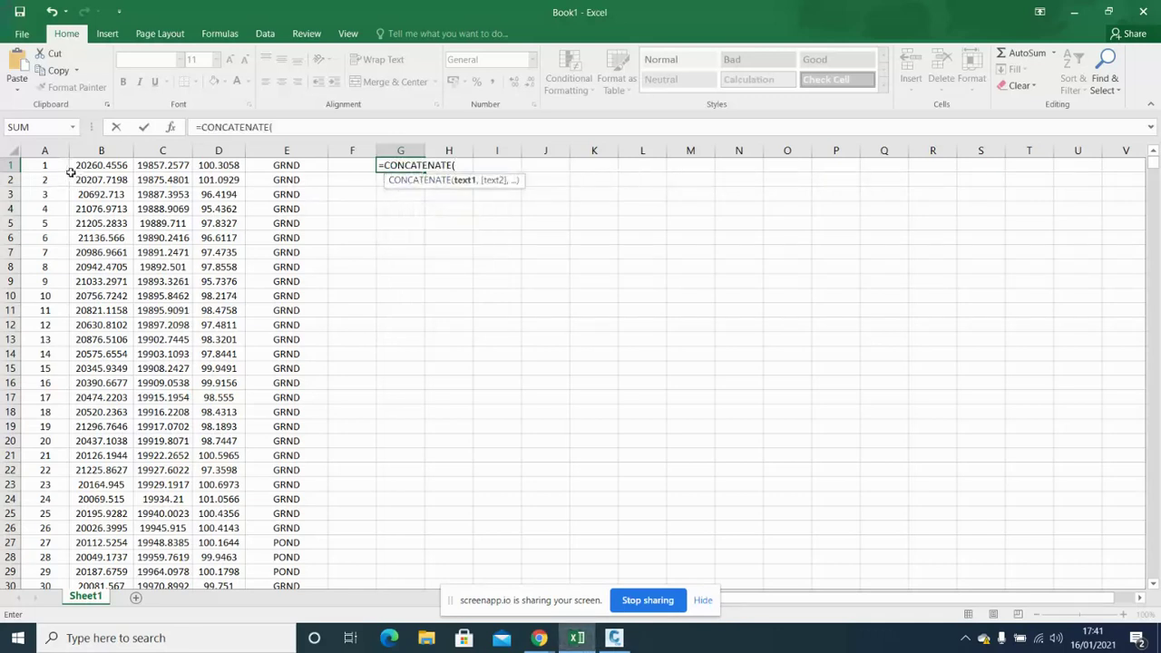
{"action": "left_click", "coordinate": [53, 166]}
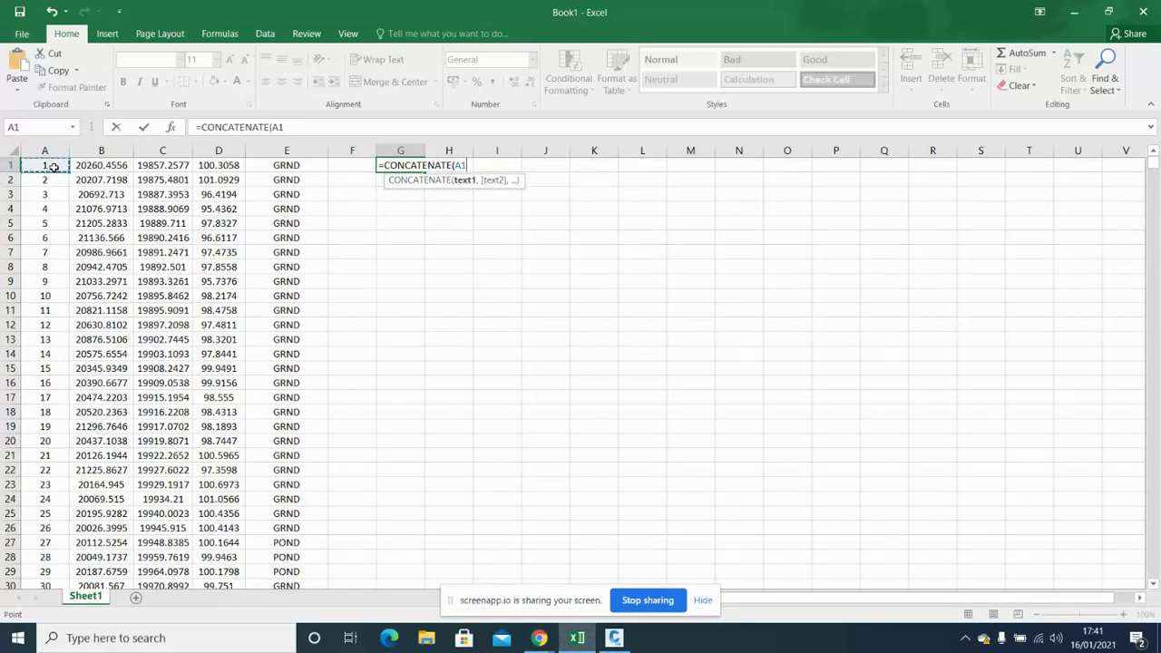
{"action": "type", "text": ",\" \""}
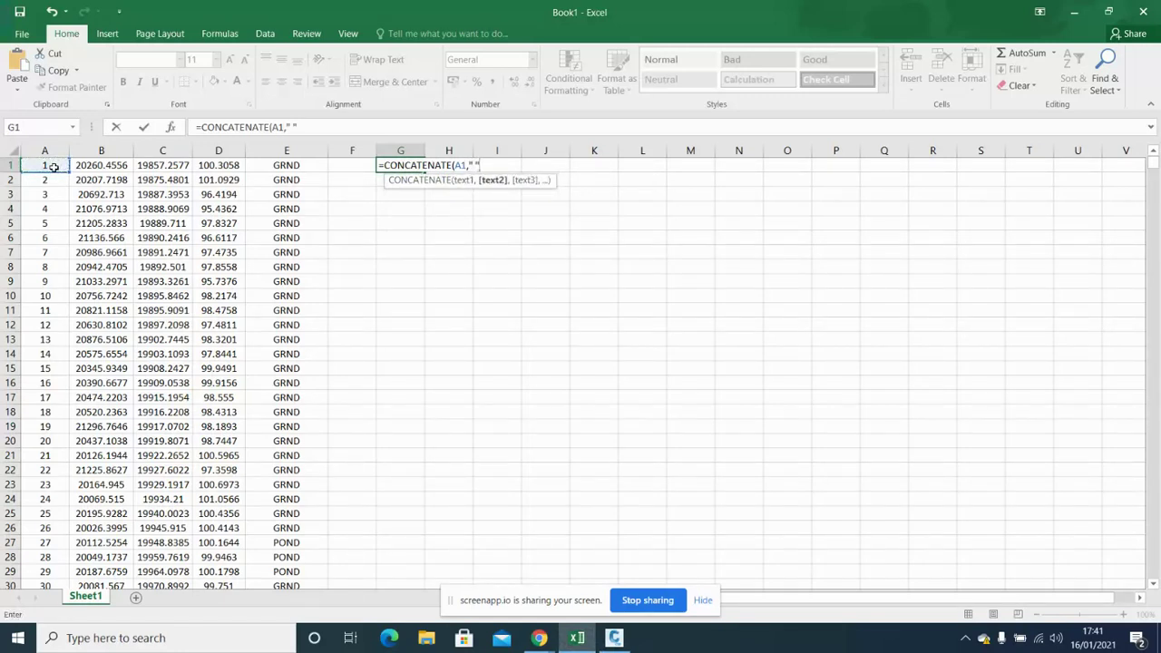
{"action": "type", "text": ","}
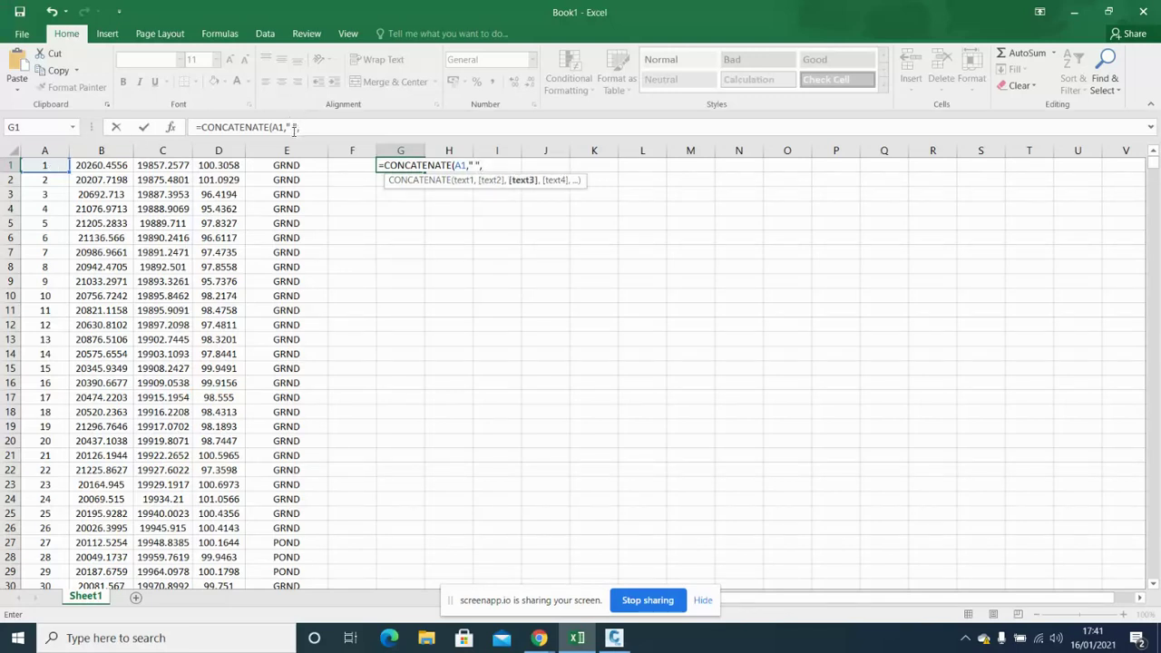
{"action": "left_click", "coordinate": [118, 166]}
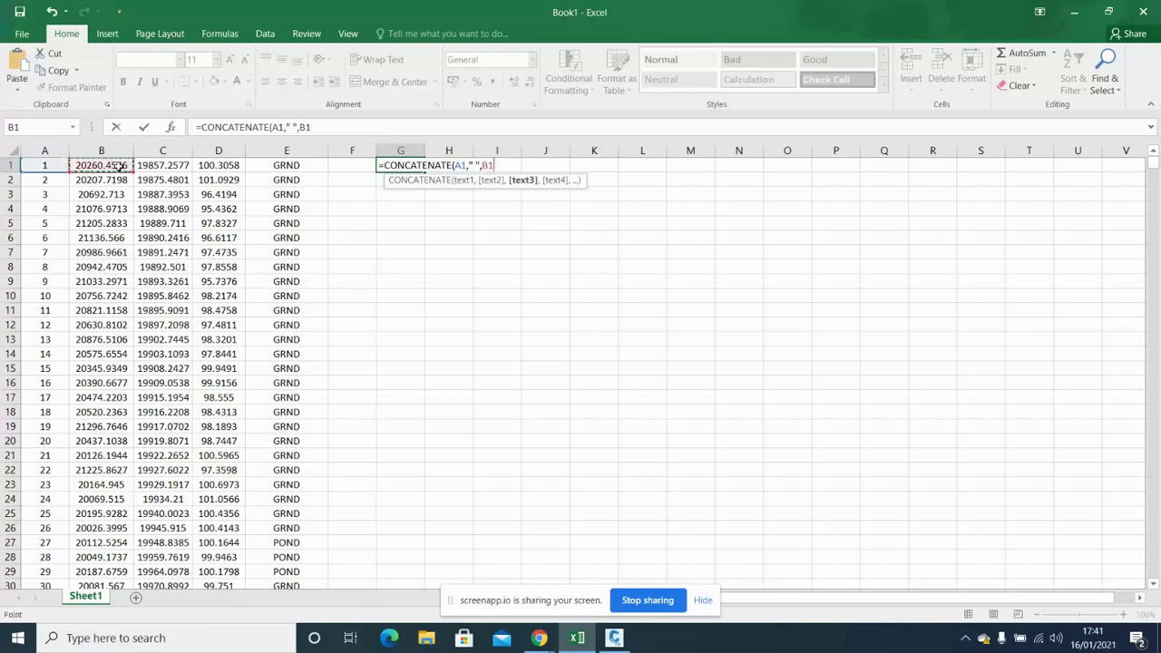
{"action": "type", "text": ",B1"}
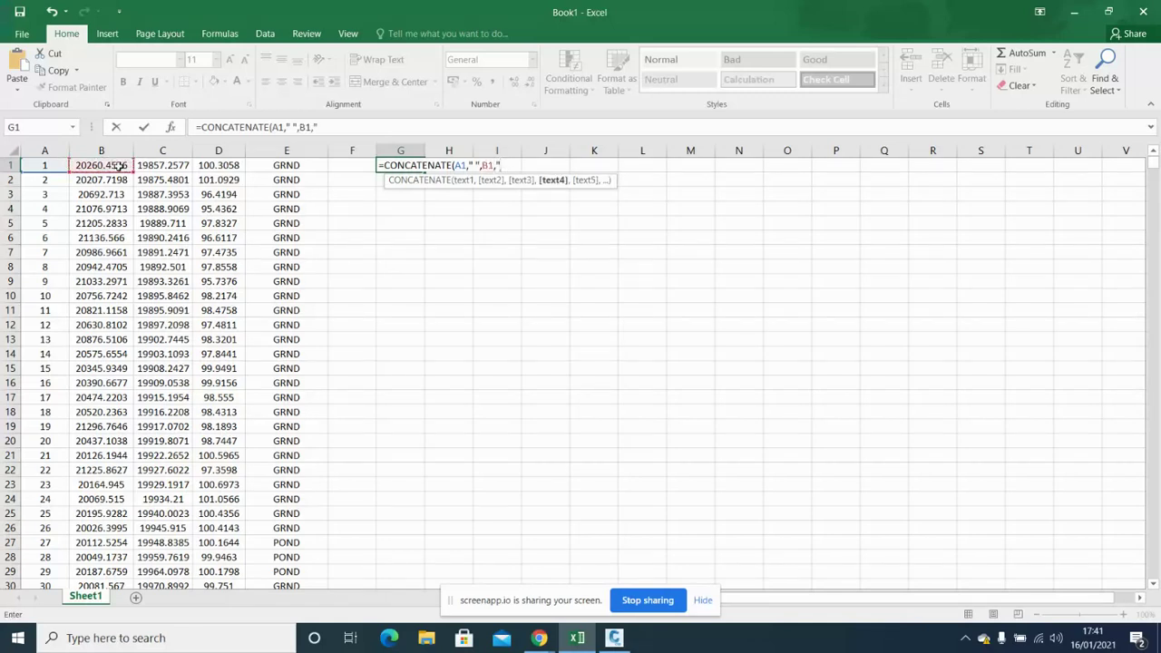
{"action": "type", "text": ","}
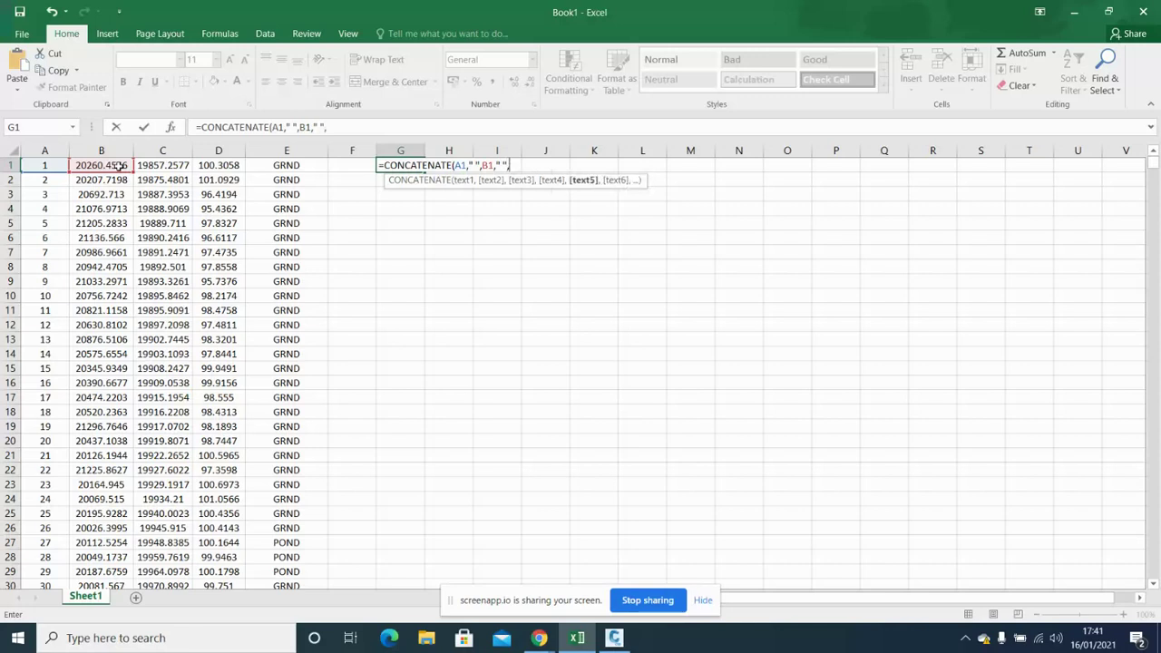
{"action": "left_click", "coordinate": [152, 166]}
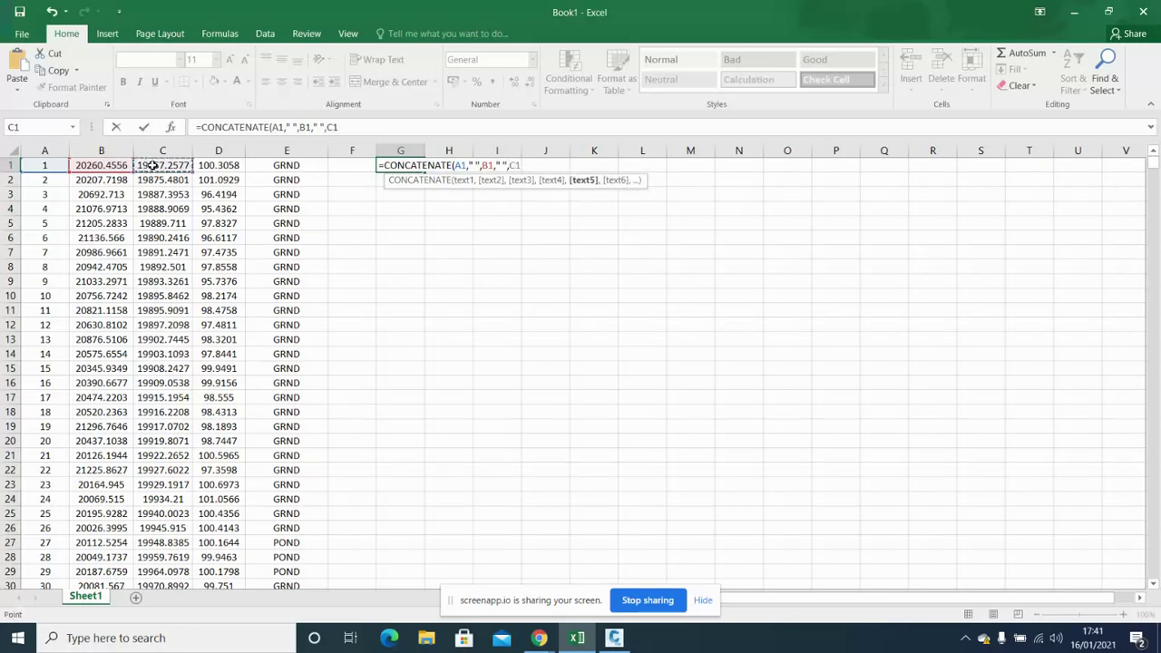
{"action": "type", "text": ",B1"}
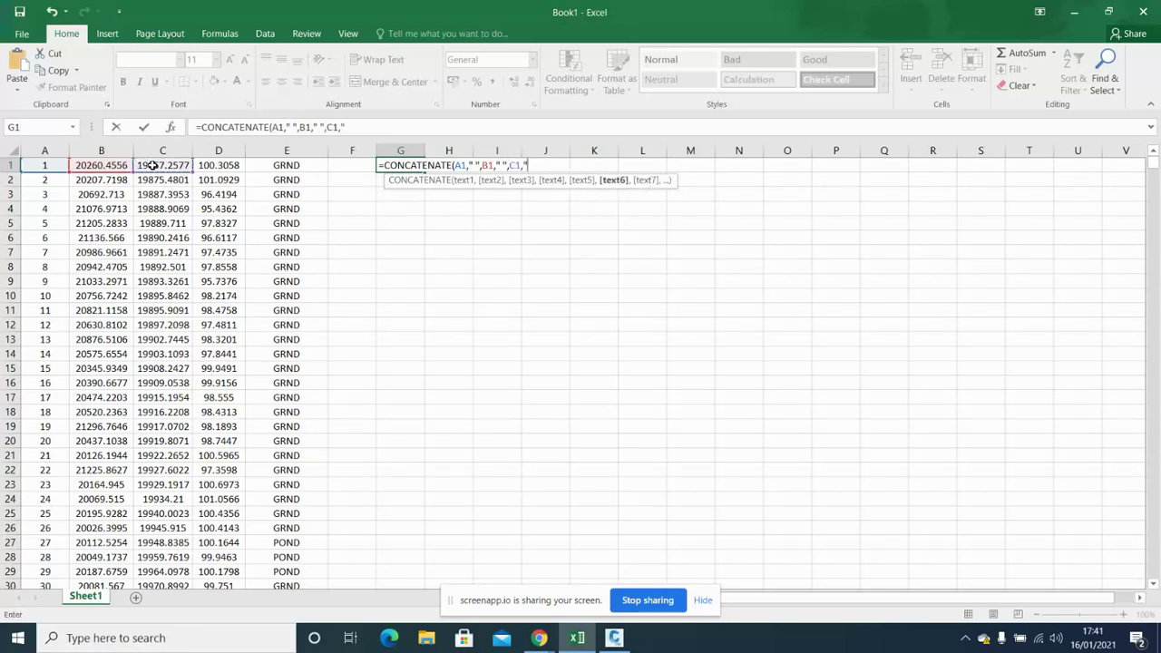
{"action": "type", "text": ","}
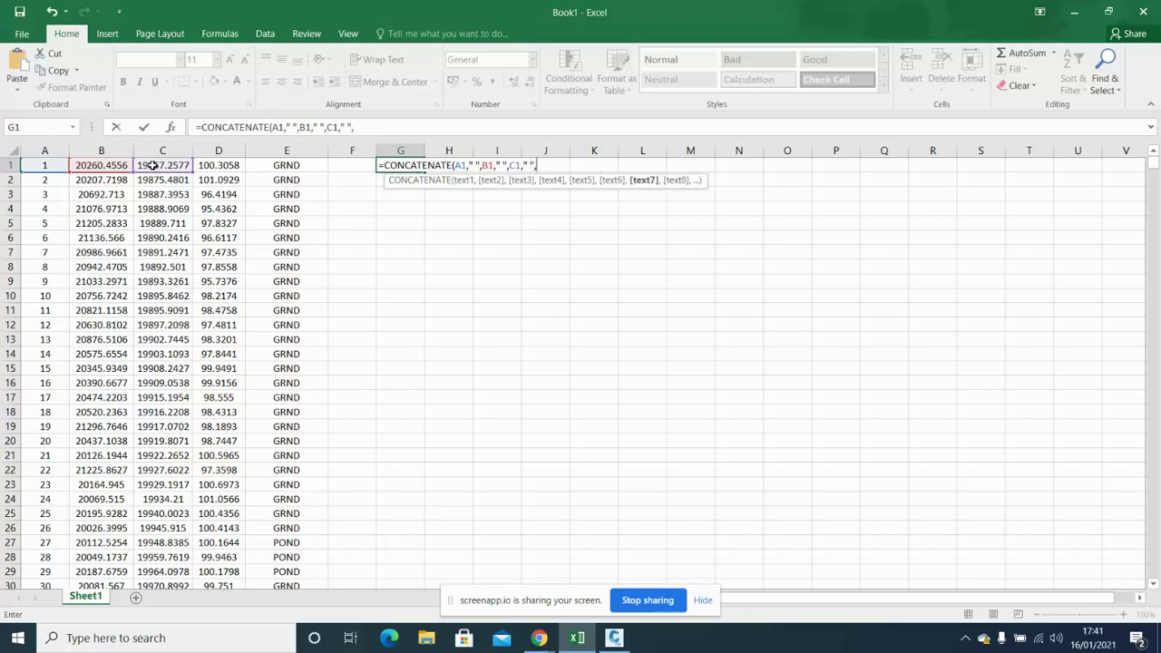
{"action": "left_click", "coordinate": [206, 165]}
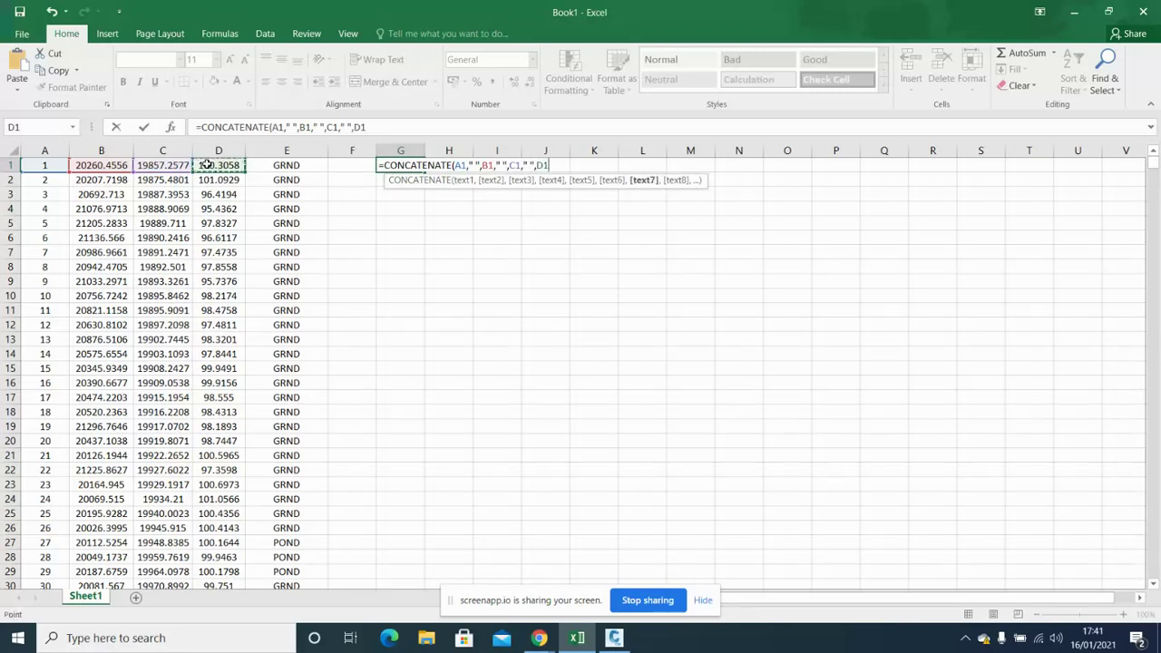
{"action": "type", "text": ",B1"}
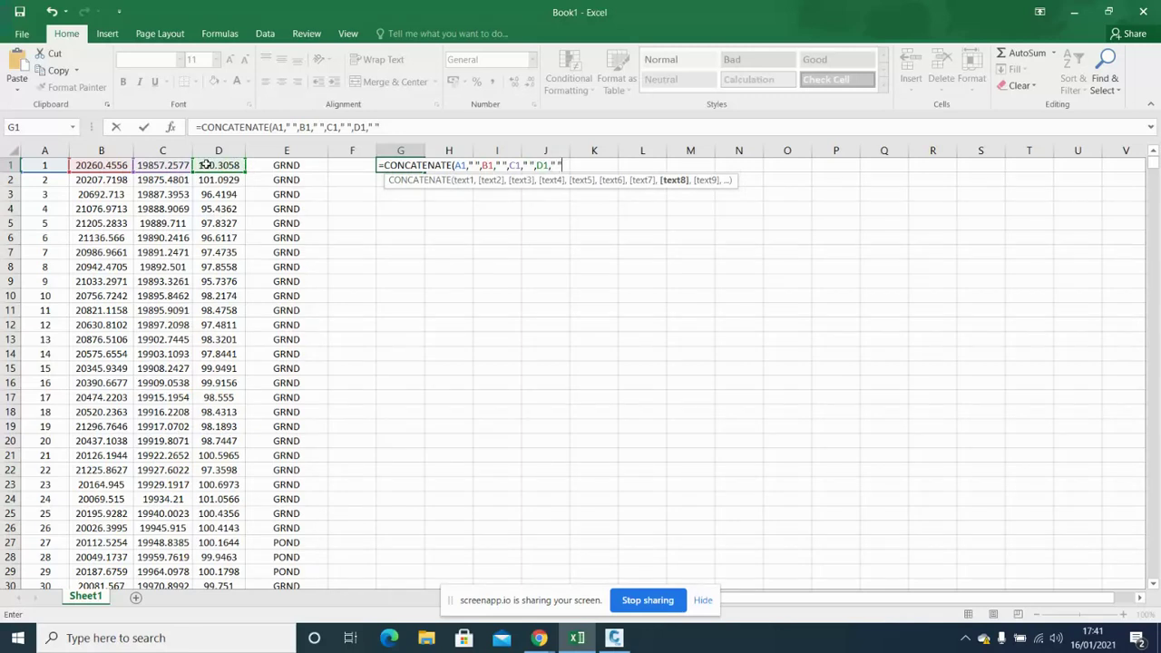
{"action": "type", "text": ","}
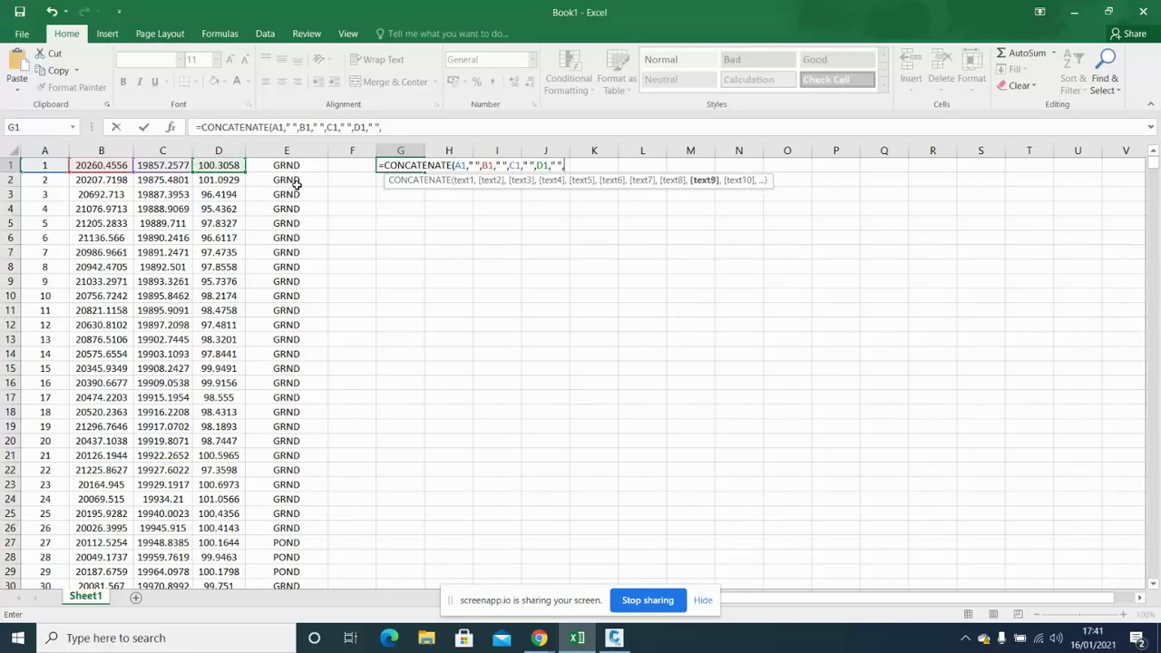
{"action": "left_click", "coordinate": [292, 165]}
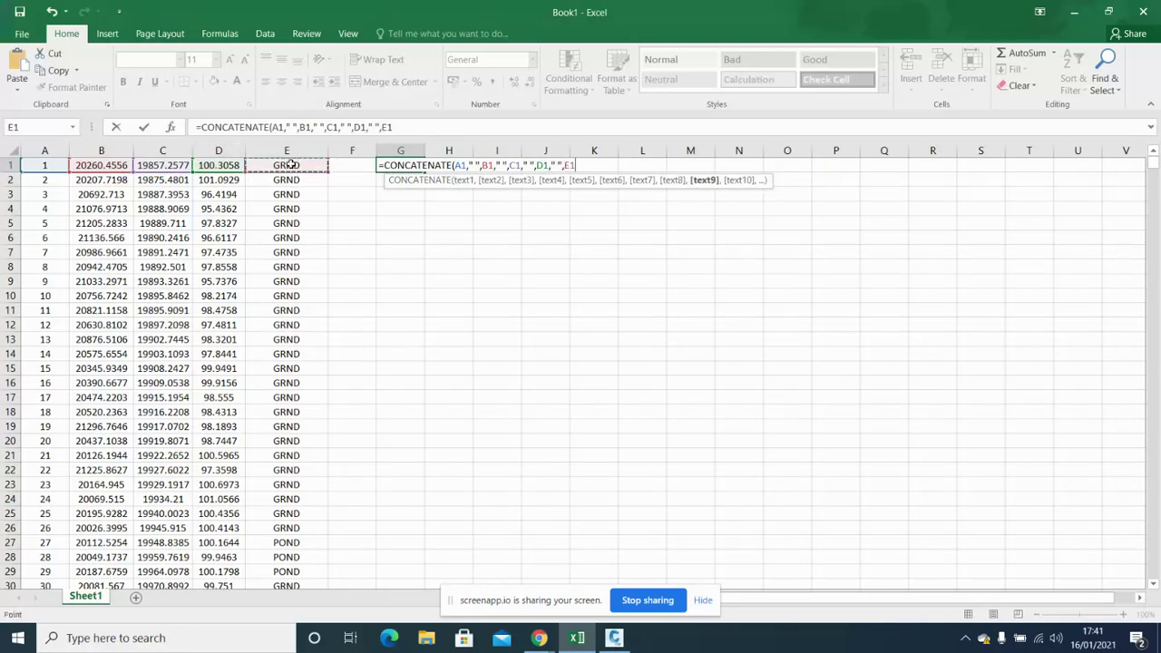
- Commit the G1 formula and delete empty column F so the formula shifts into F1
{"action": "key", "text": "Return"}
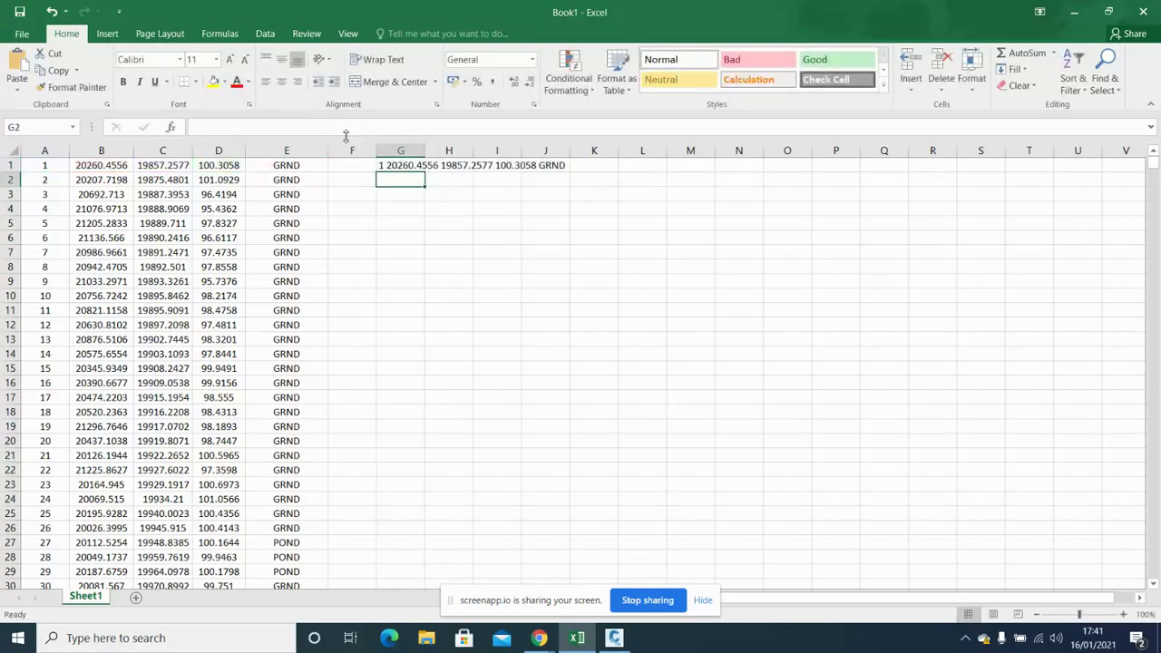
{"action": "left_click", "coordinate": [424, 199]}
{"action": "left_click", "coordinate": [353, 150]}
{"action": "right_click", "coordinate": [358, 153]}
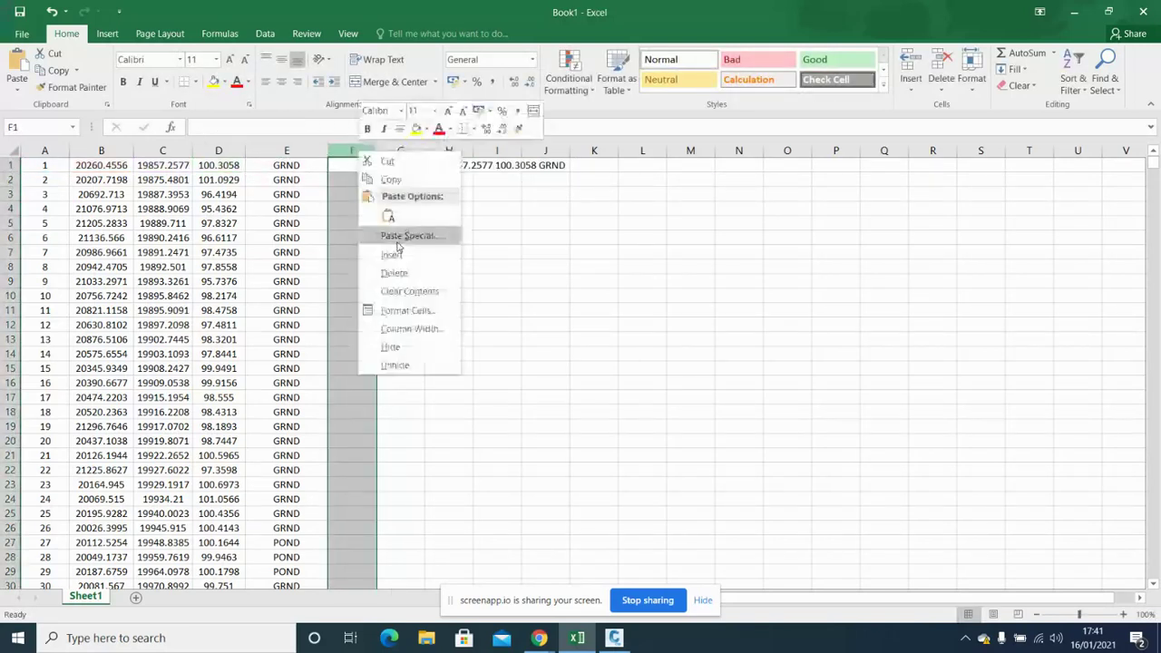
{"action": "left_click", "coordinate": [405, 272]}
{"action": "left_click", "coordinate": [399, 211]}
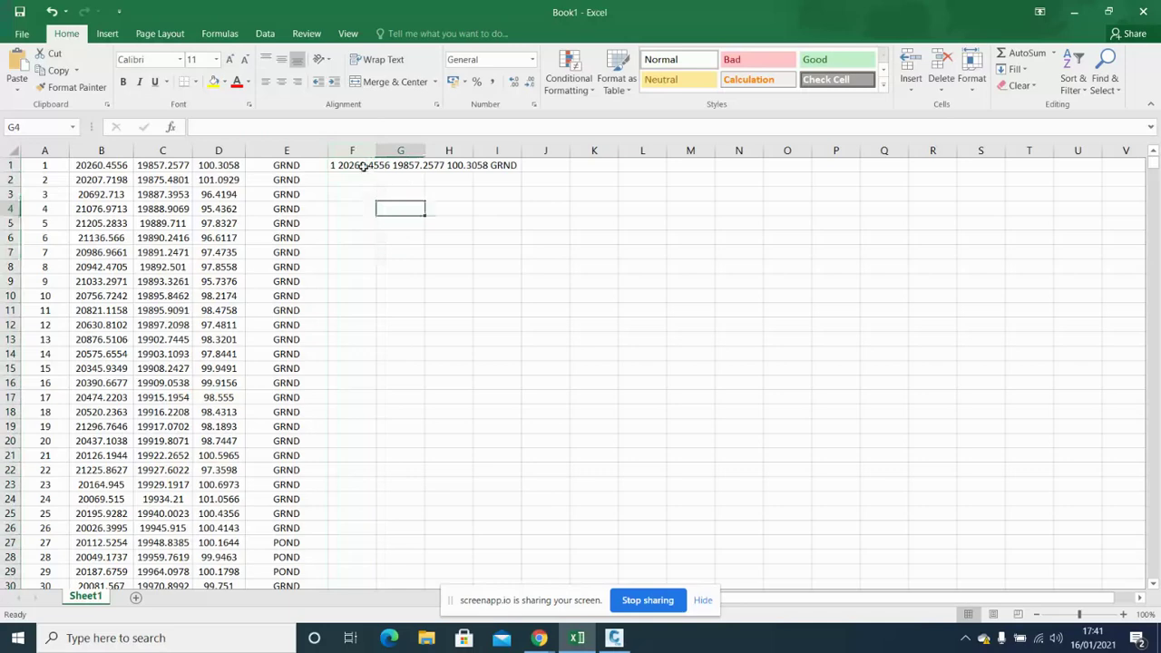
{"action": "left_click", "coordinate": [368, 166]}
- Fill the joining formula down column F, copy the joined rows, and minimize Excel
{"action": "double_click", "coordinate": [375, 173]}
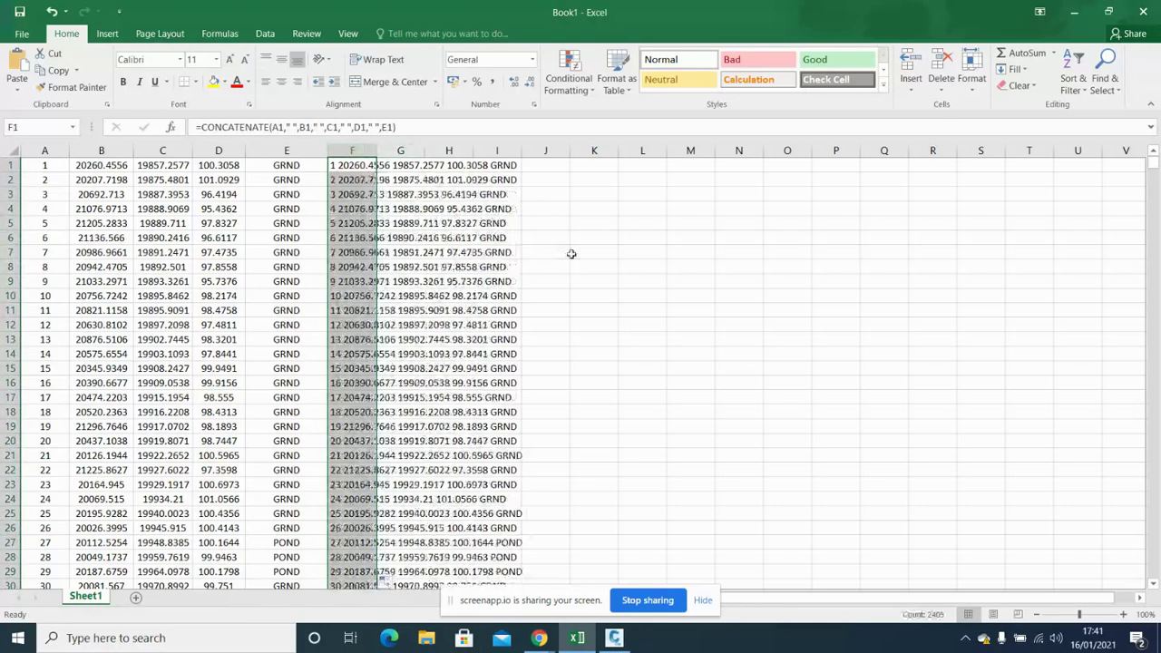
{"action": "key", "text": "ctrl+c"}
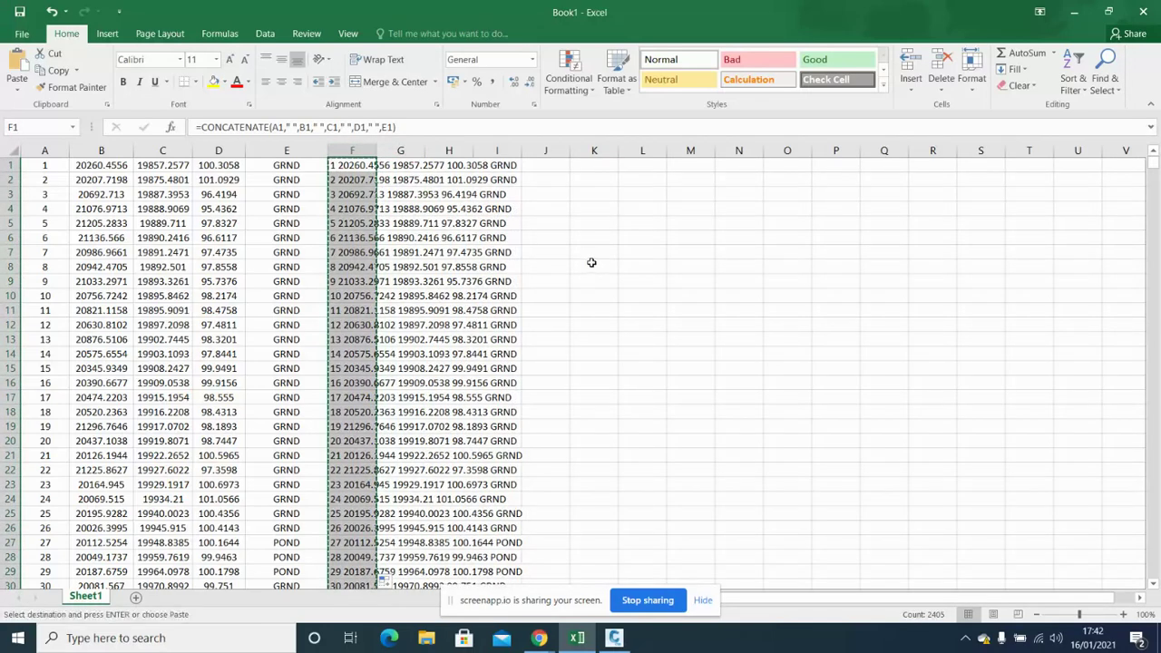
{"action": "left_click", "coordinate": [1074, 11]}
- Create 'New Text Document' on the desktop and open it in Notepad
{"action": "left_click", "coordinate": [1109, 13]}
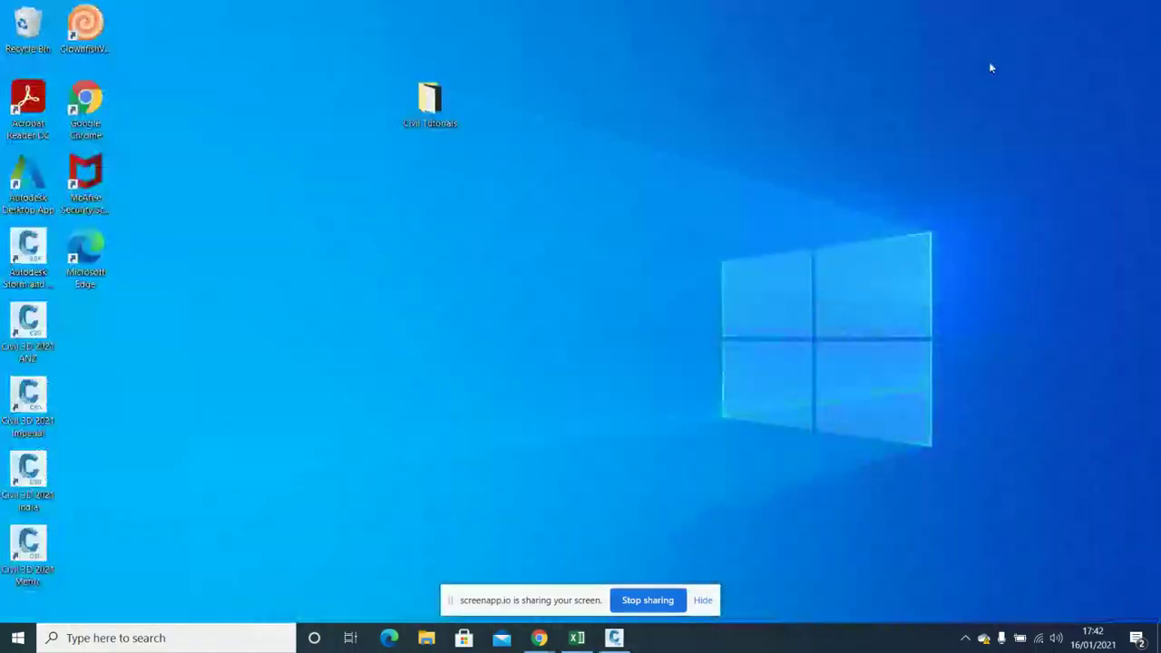
{"action": "right_click", "coordinate": [597, 191]}
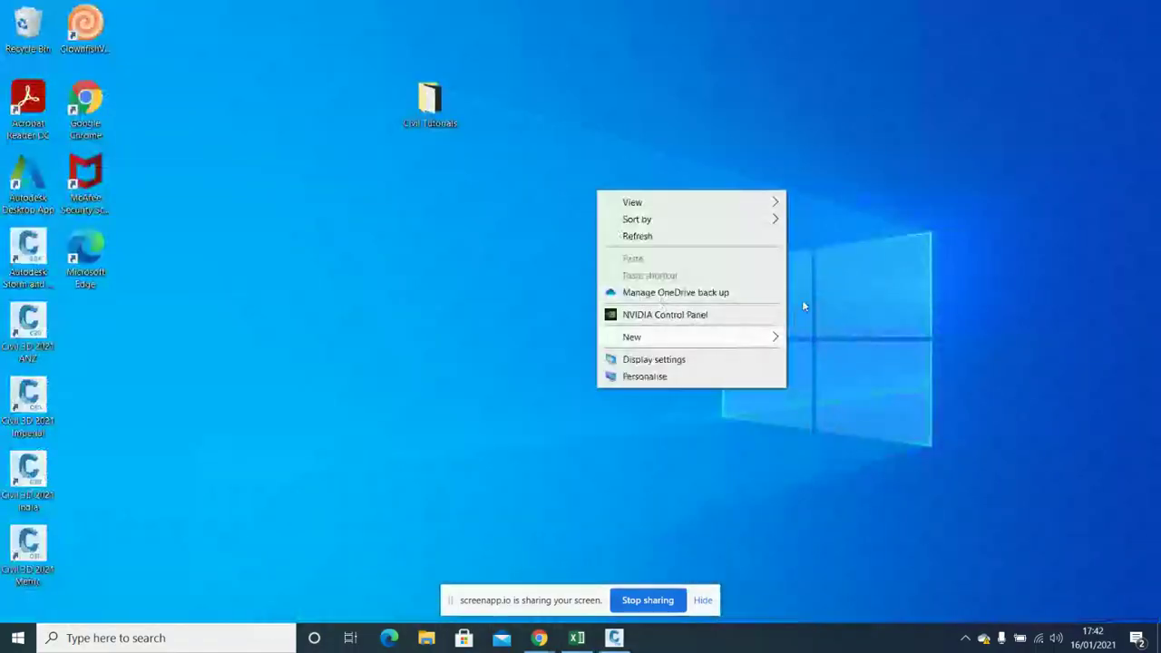
{"action": "left_click", "coordinate": [766, 337]}
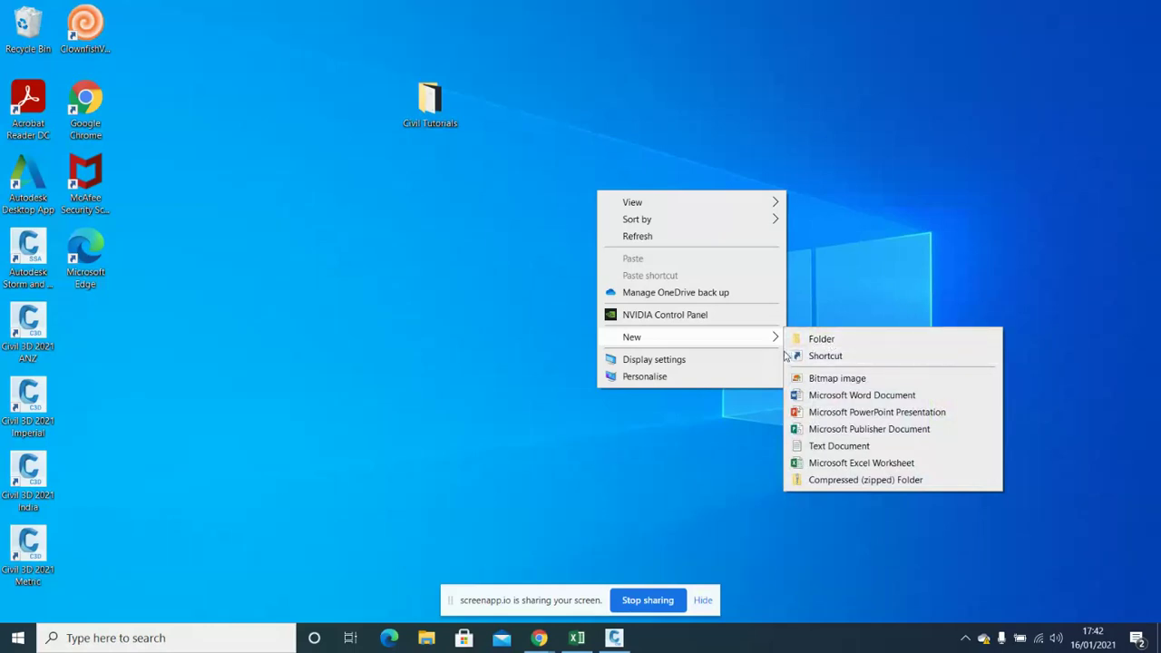
{"action": "left_click", "coordinate": [839, 446]}
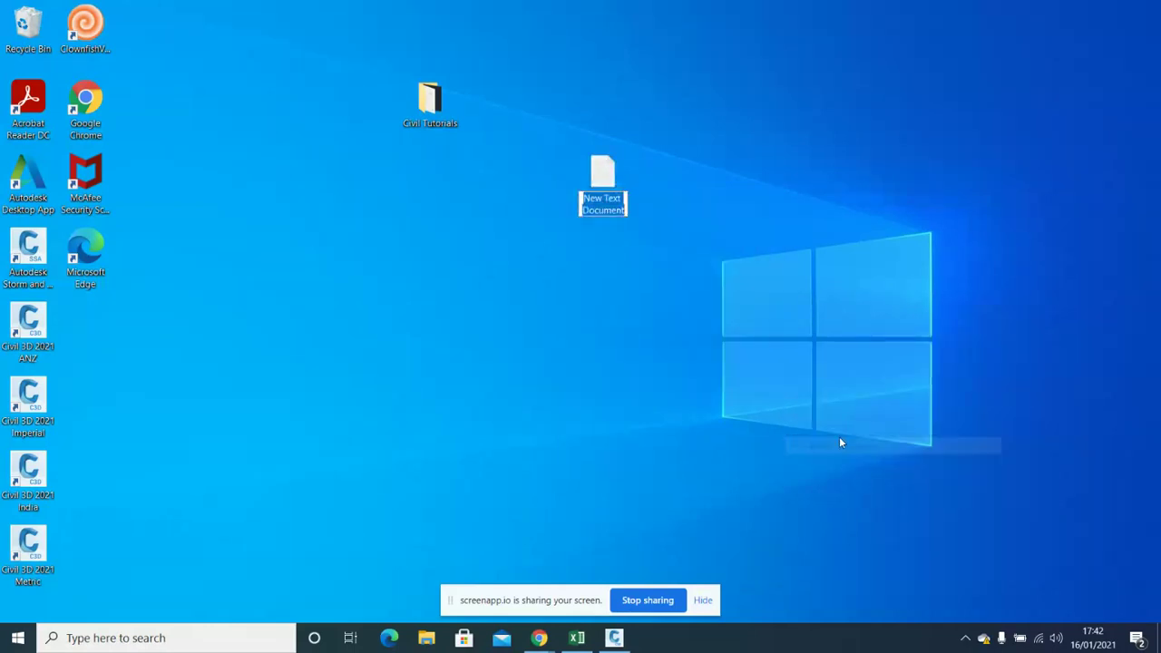
{"action": "key", "text": "Return"}
{"action": "double_click", "coordinate": [615, 171]}
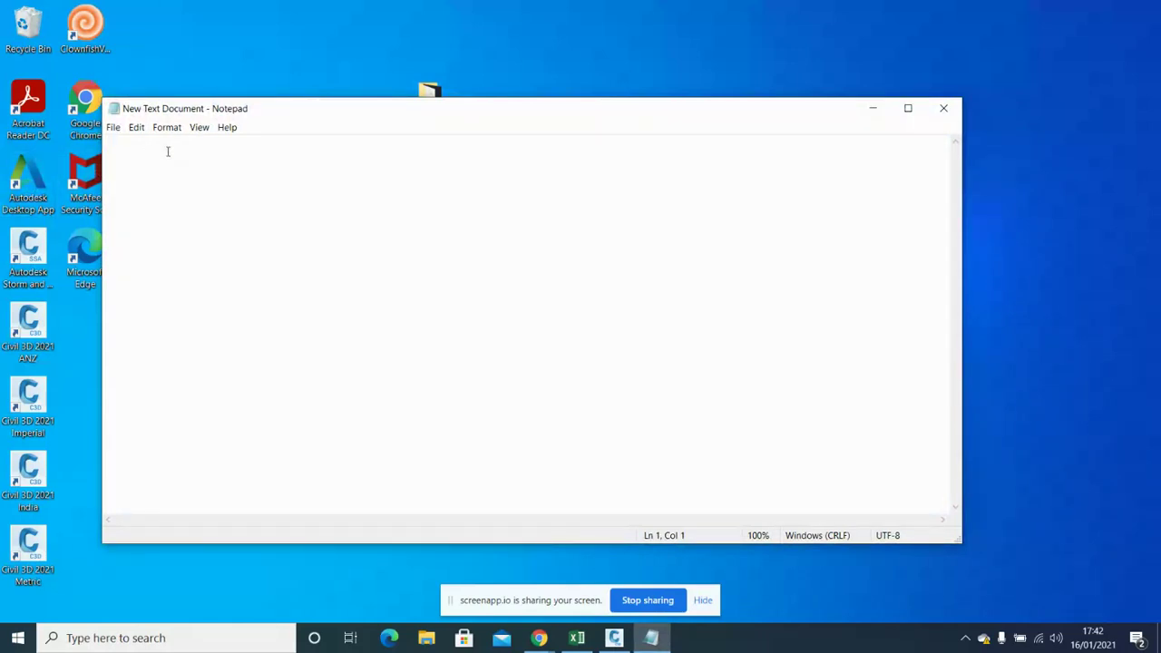
- Paste the copied point rows into Notepad, save them as 123 on the desktop, and minimize Notepad
{"action": "key", "text": "ctrl+v"}
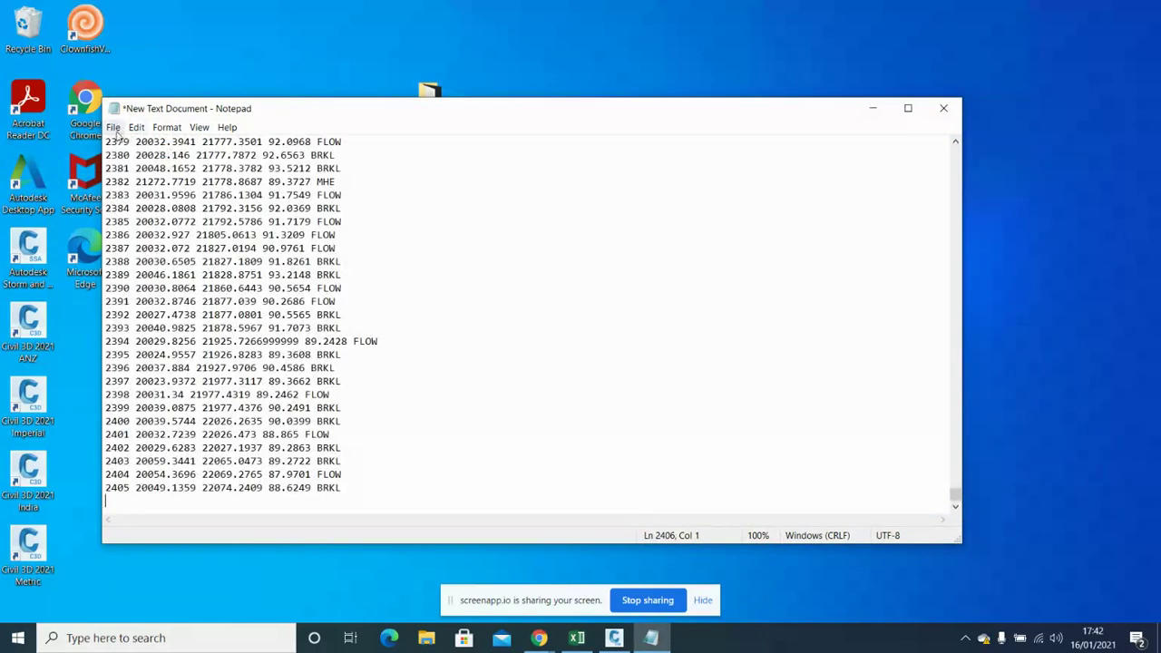
{"action": "left_click", "coordinate": [114, 129]}
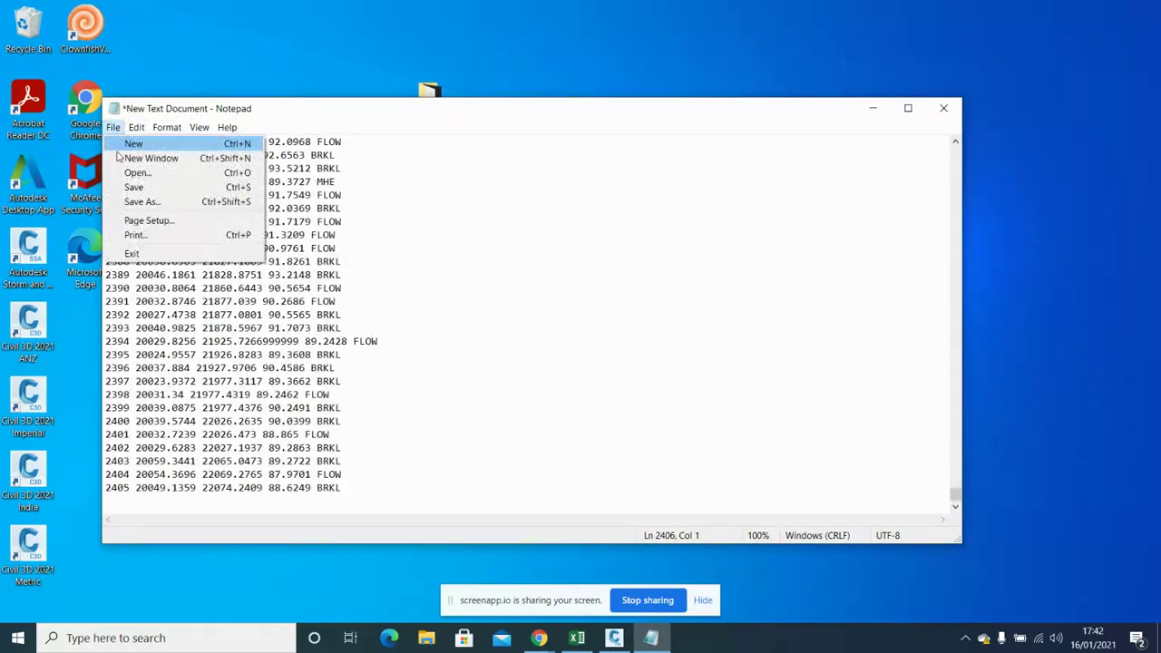
{"action": "left_click", "coordinate": [160, 203]}
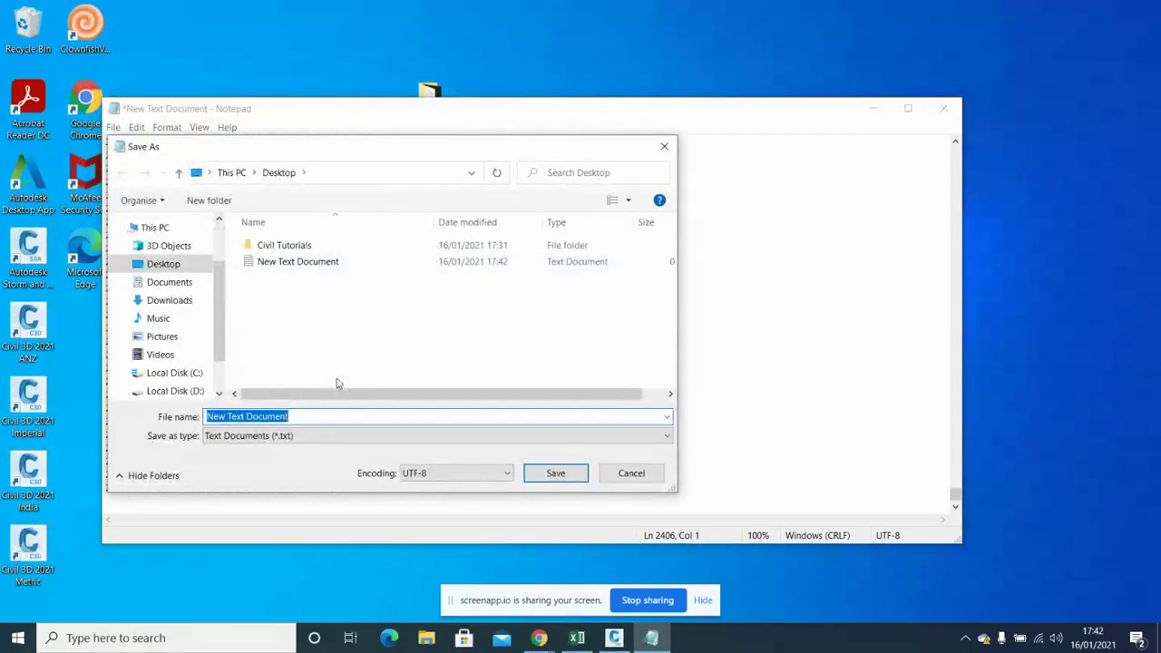
{"action": "type", "text": "13"}
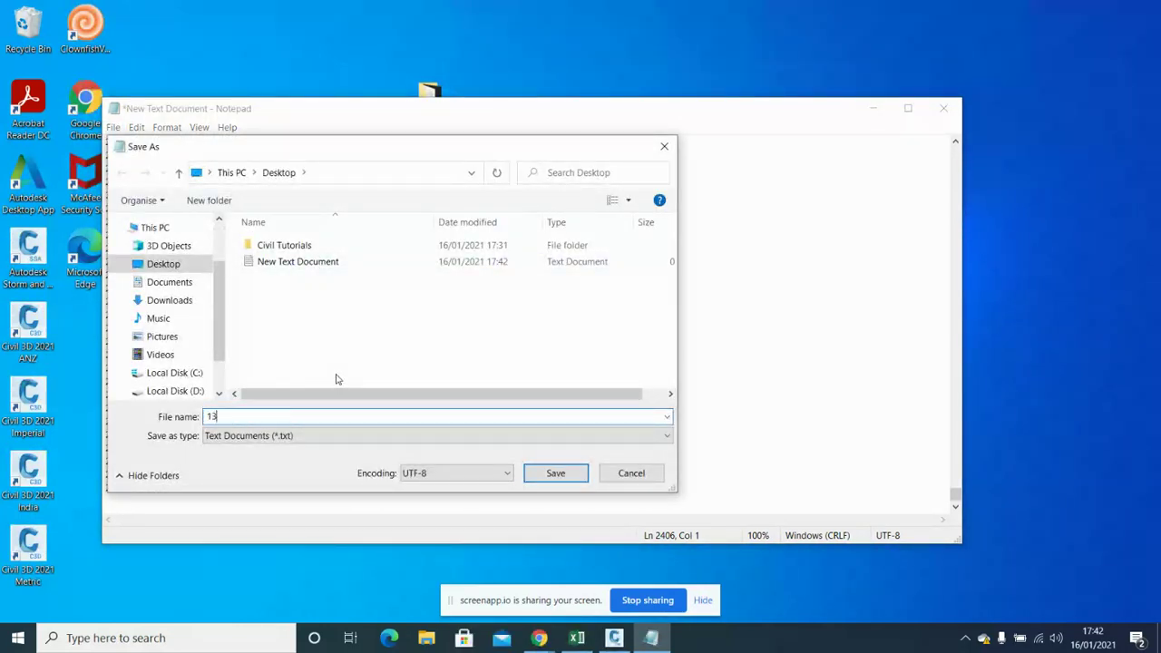
{"action": "key", "text": "BackSpace"}
{"action": "key", "text": "BackSpace"}
{"action": "left_click", "coordinate": [555, 472]}
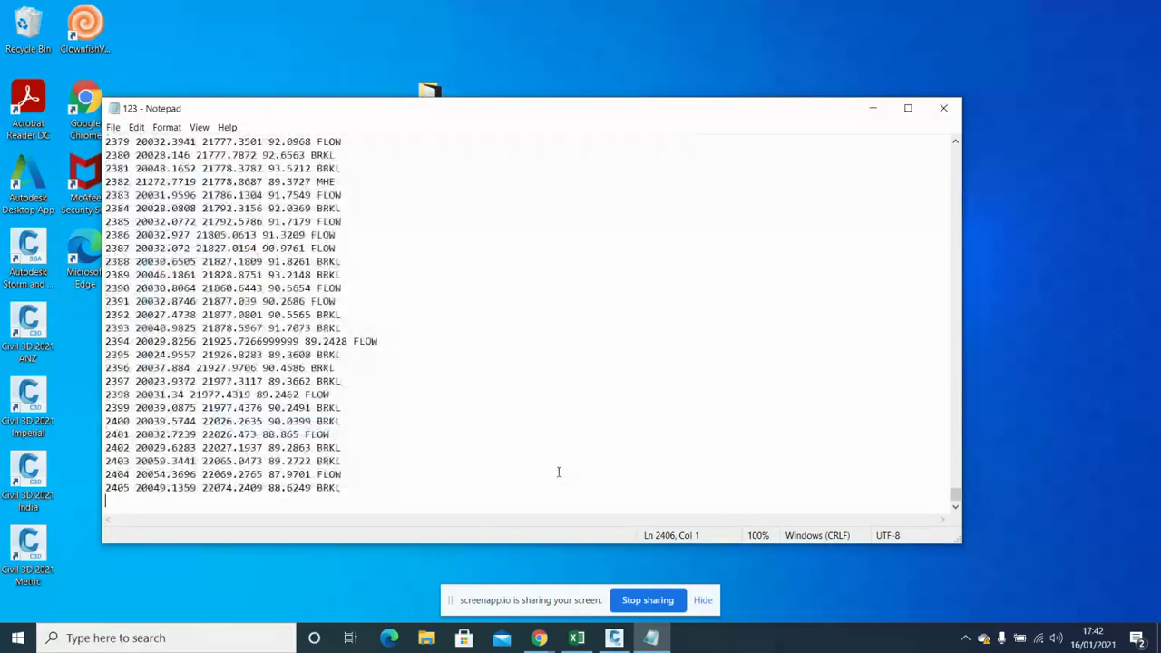
{"action": "left_click", "coordinate": [872, 108]}
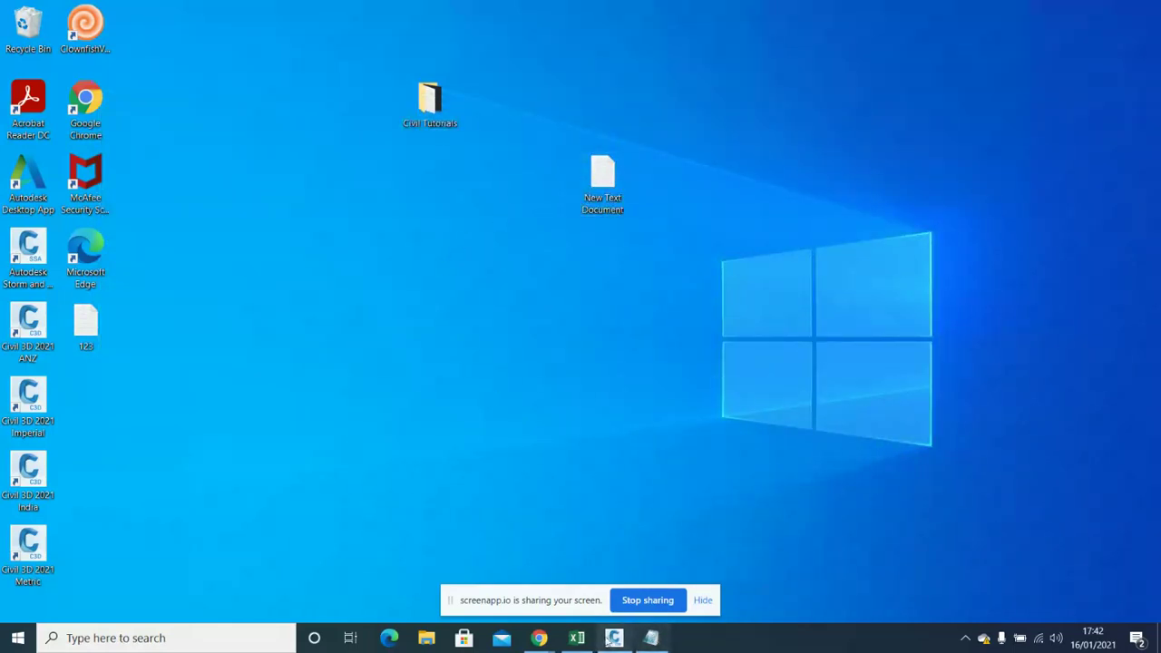
- Open the Create Points toolbar from Prospector's Points collection and launch Import Points
{"action": "left_click", "coordinate": [624, 639]}
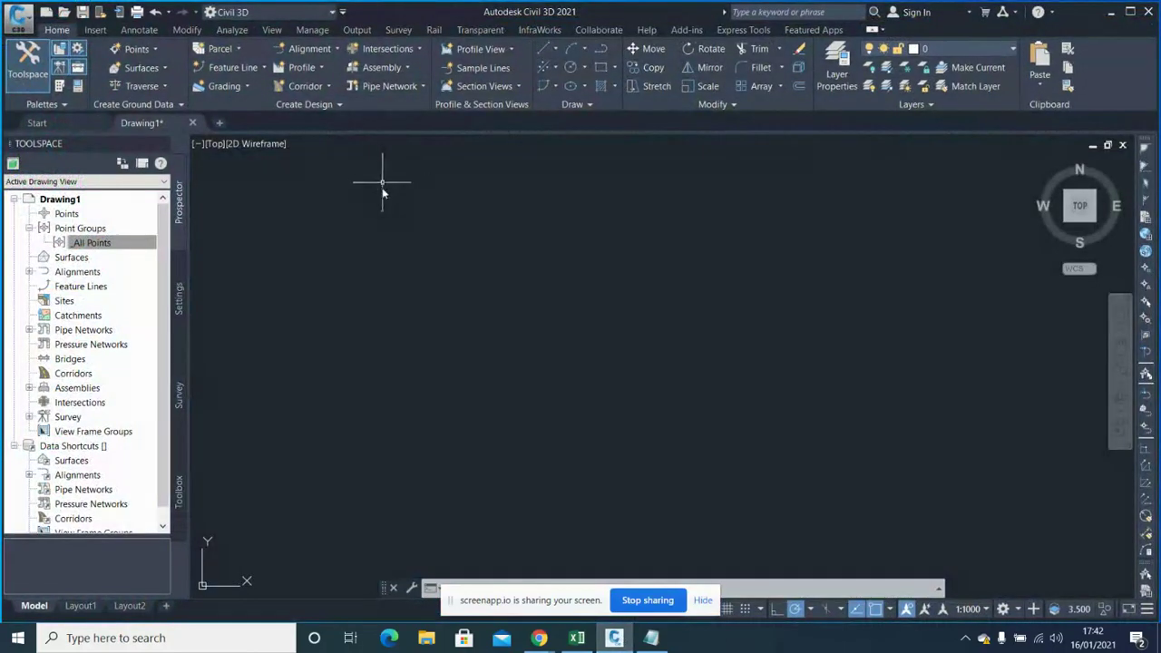
{"action": "left_click", "coordinate": [72, 216]}
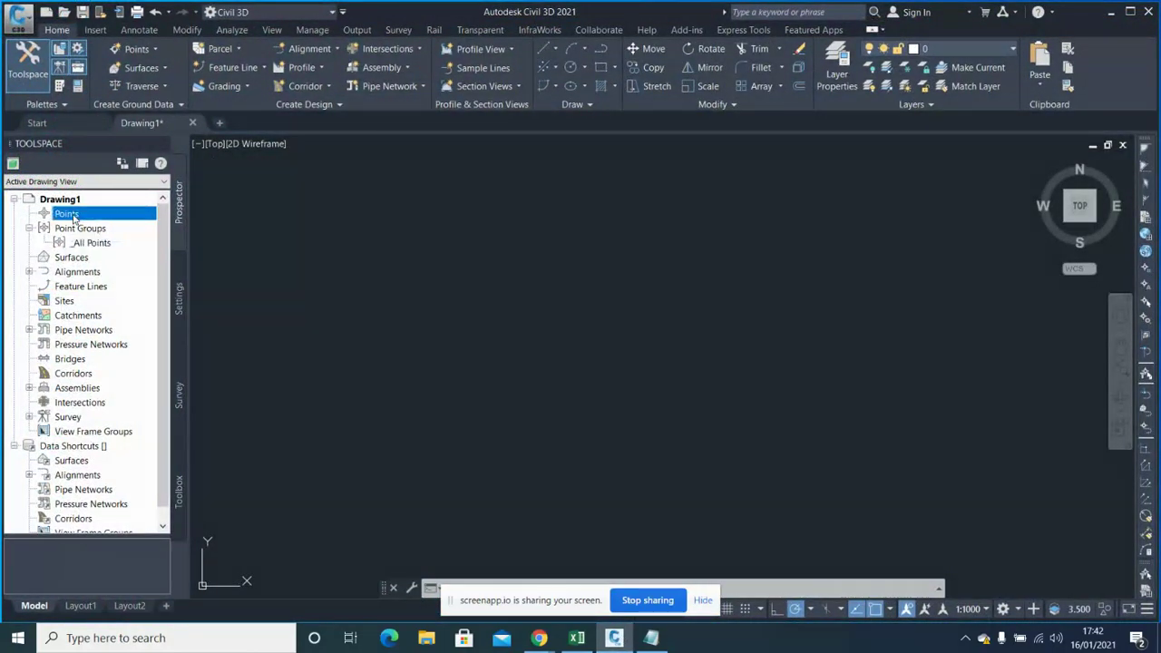
{"action": "right_click", "coordinate": [75, 215]}
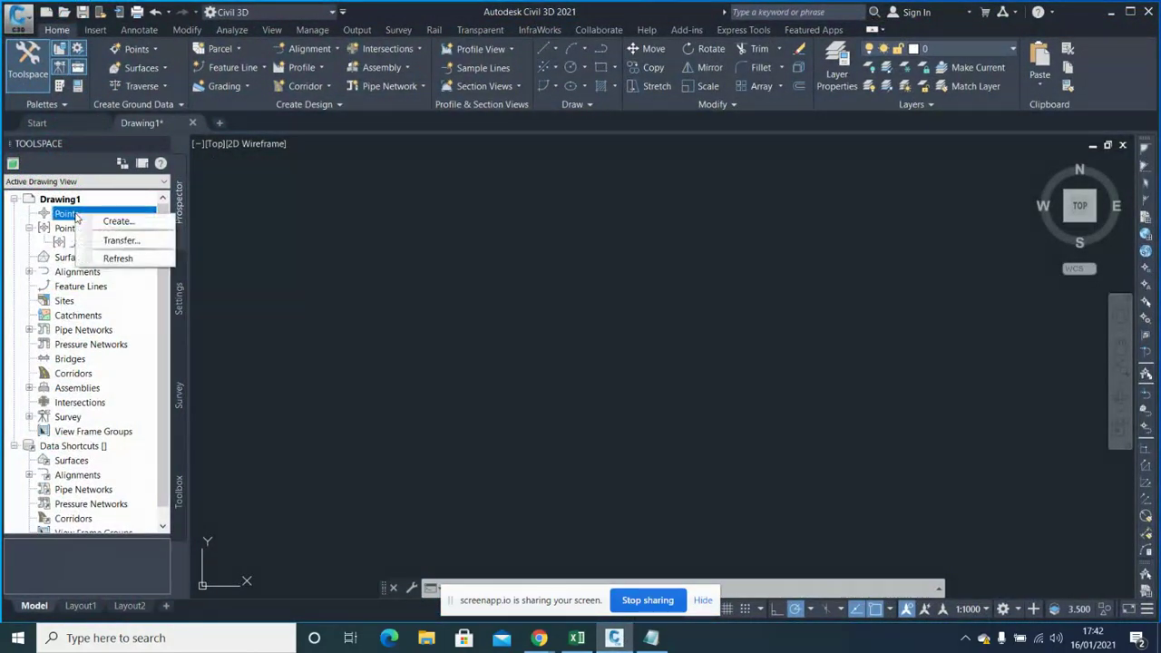
{"action": "left_click", "coordinate": [137, 224]}
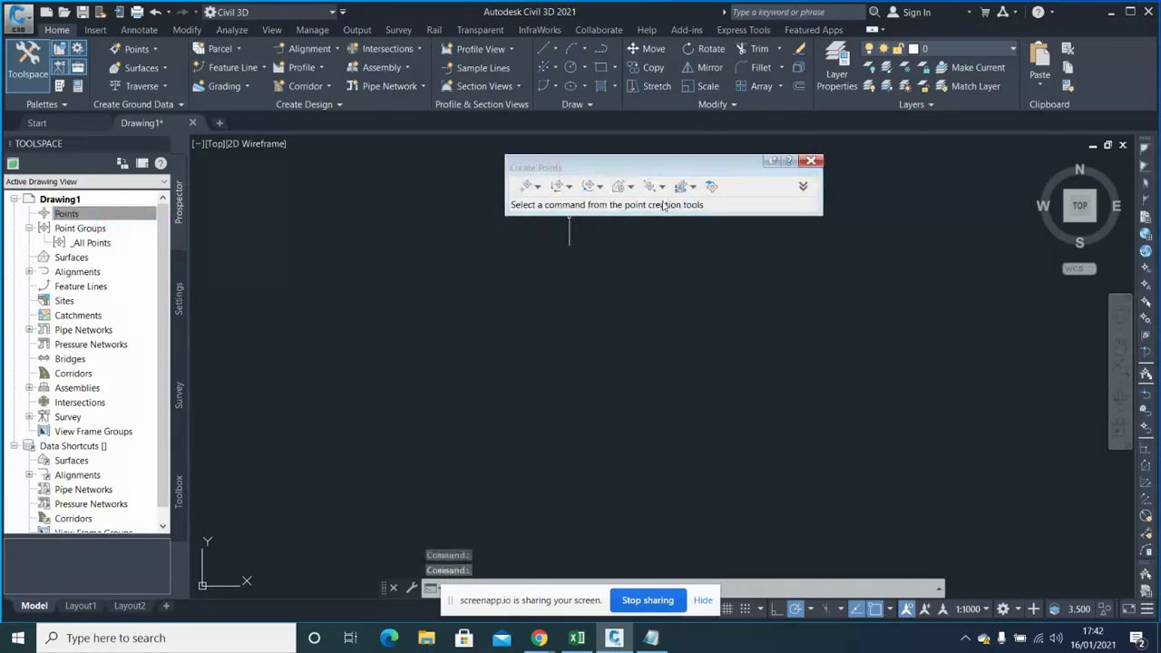
{"action": "left_click_drag", "start_coordinate": [651, 167], "coordinate": [526, 174]}
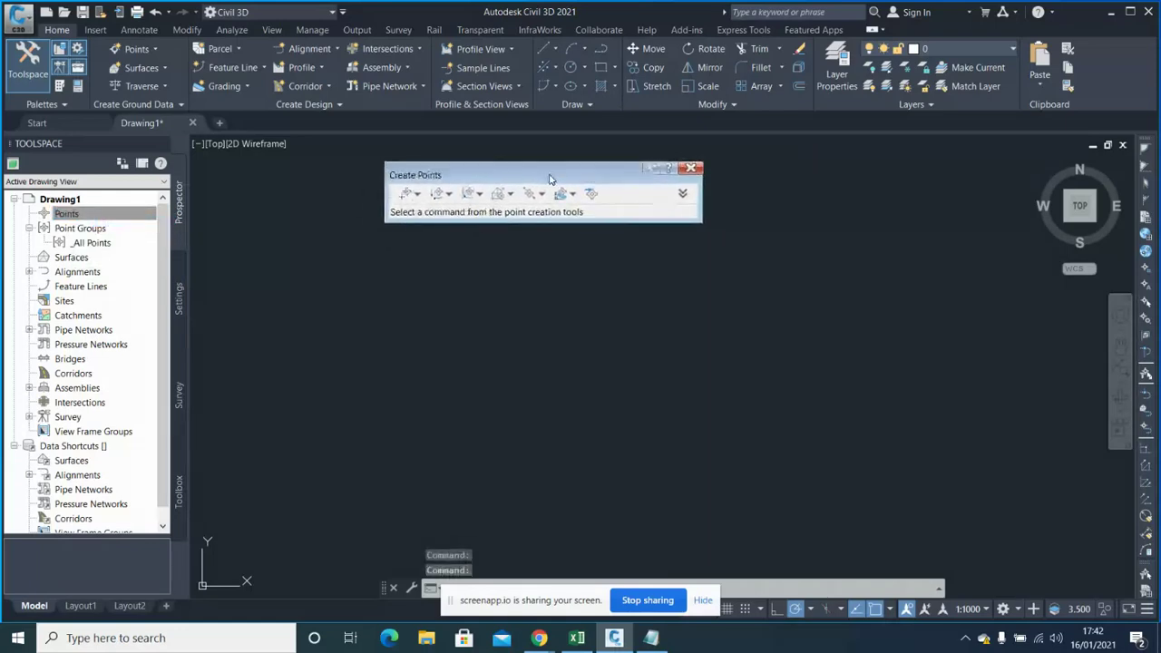
{"action": "left_click", "coordinate": [588, 195]}
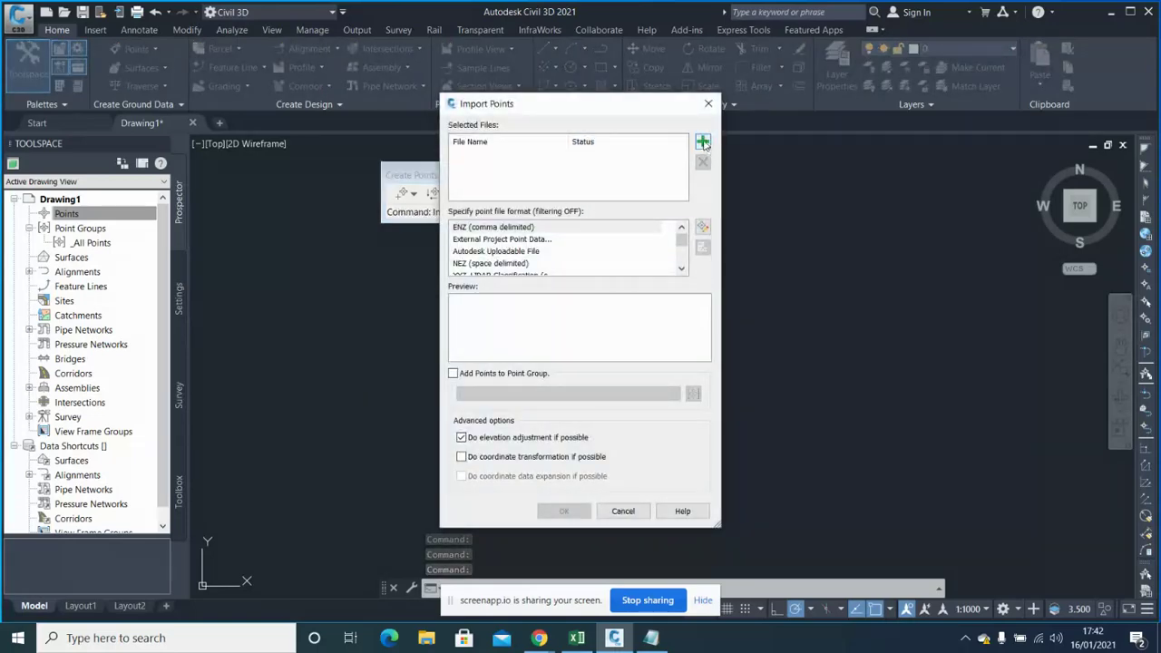
- Import the desktop file 123.txt using the PENZD (space delimited) format
{"action": "left_click", "coordinate": [703, 143]}
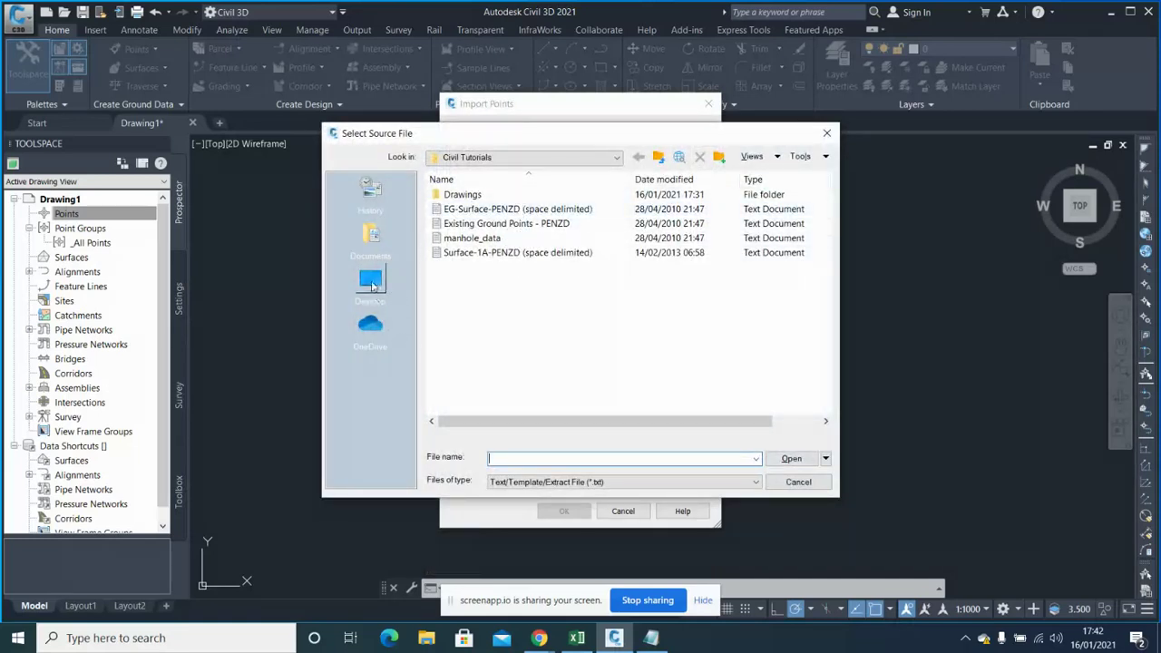
{"action": "left_click", "coordinate": [371, 295]}
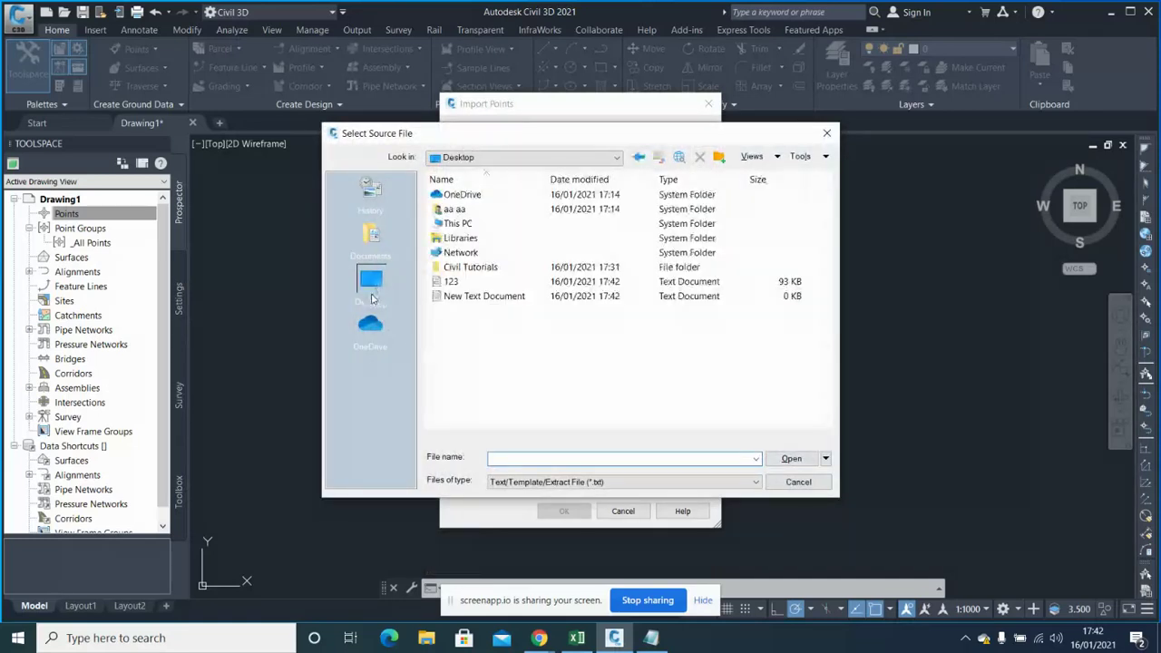
{"action": "left_click", "coordinate": [458, 287]}
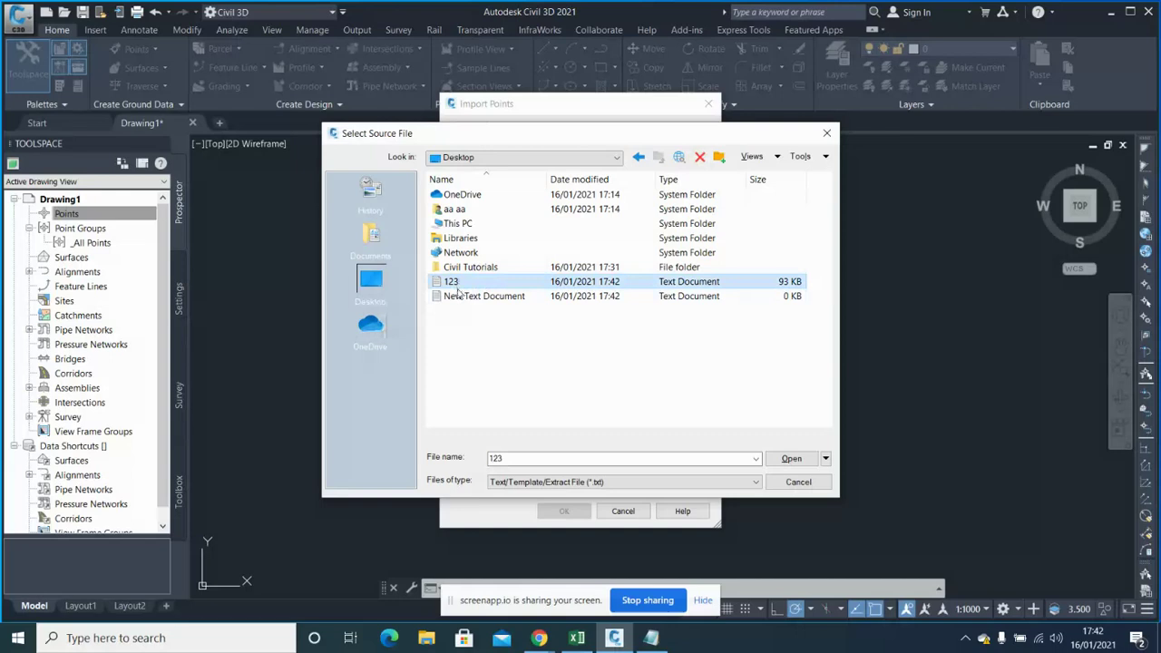
{"action": "left_click", "coordinate": [792, 459]}
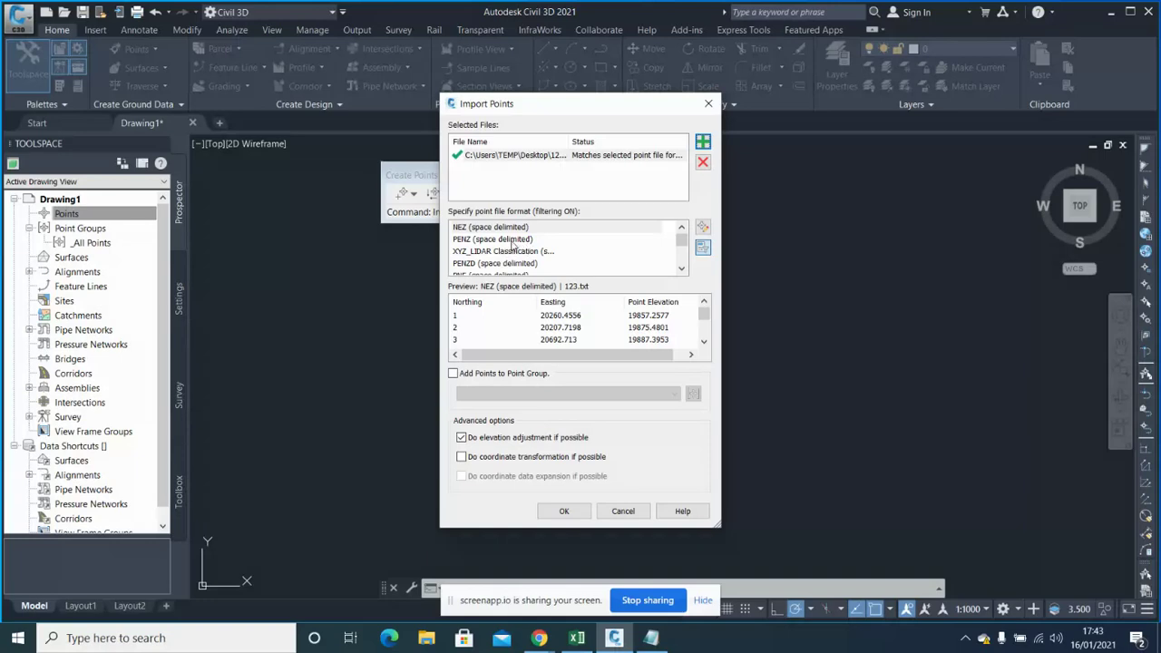
{"action": "left_click", "coordinate": [513, 241]}
{"action": "scroll", "coordinate": [511, 249], "scroll_direction": "down", "scroll_amount": 1}
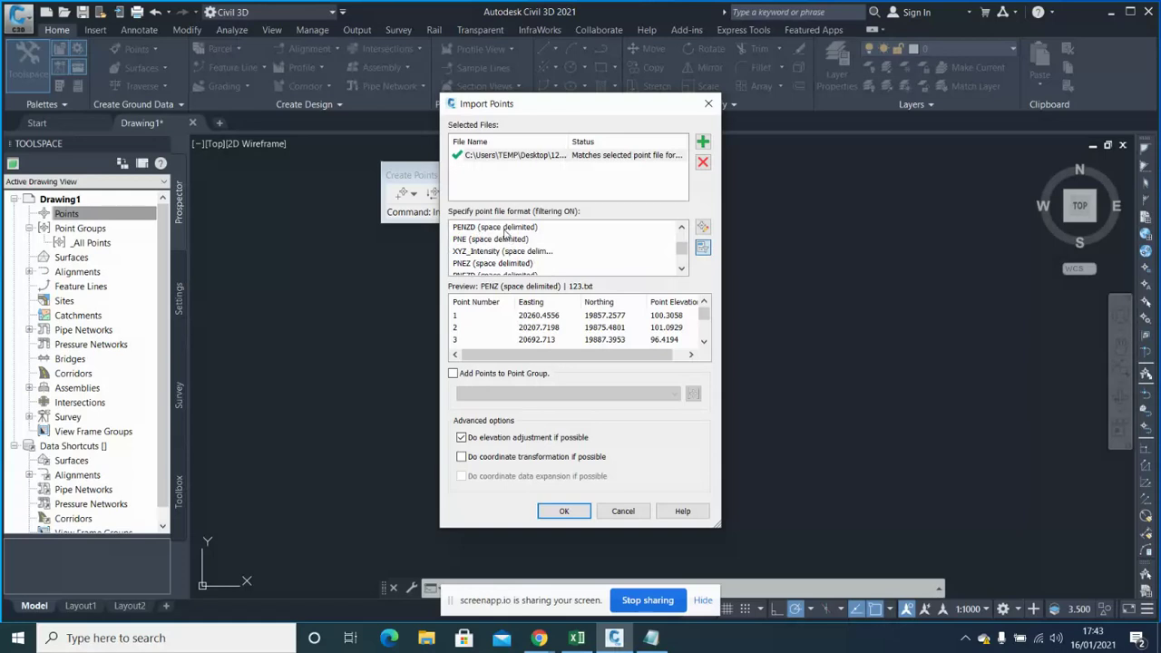
{"action": "left_click", "coordinate": [506, 230]}
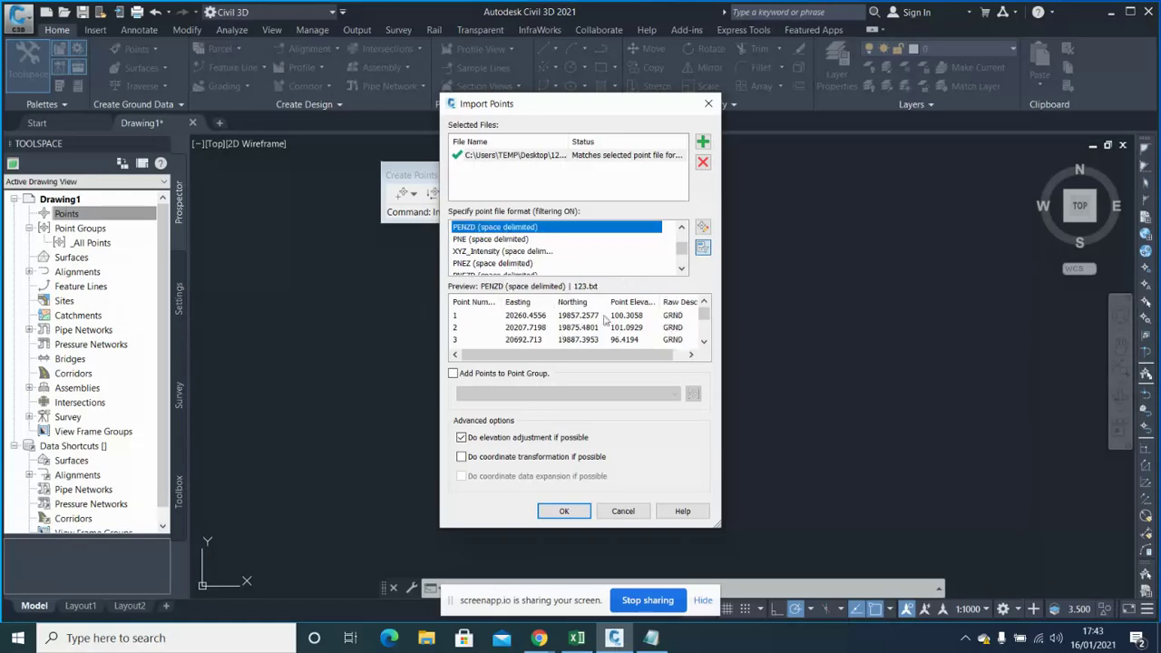
{"action": "left_click", "coordinate": [564, 512]}
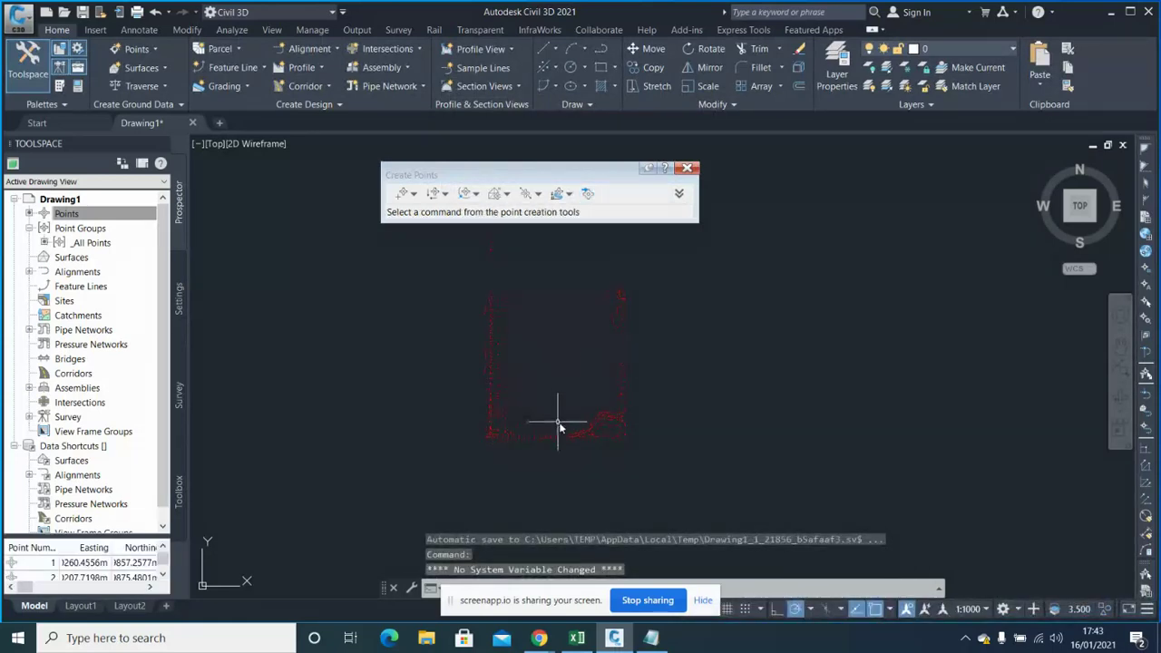
- Close the Create Points toolbar and zoom out to show all imported survey points
{"action": "scroll", "coordinate": [561, 413], "scroll_direction": "up", "scroll_amount": 6}
{"action": "scroll", "coordinate": [668, 363], "scroll_direction": "down", "scroll_amount": 3}
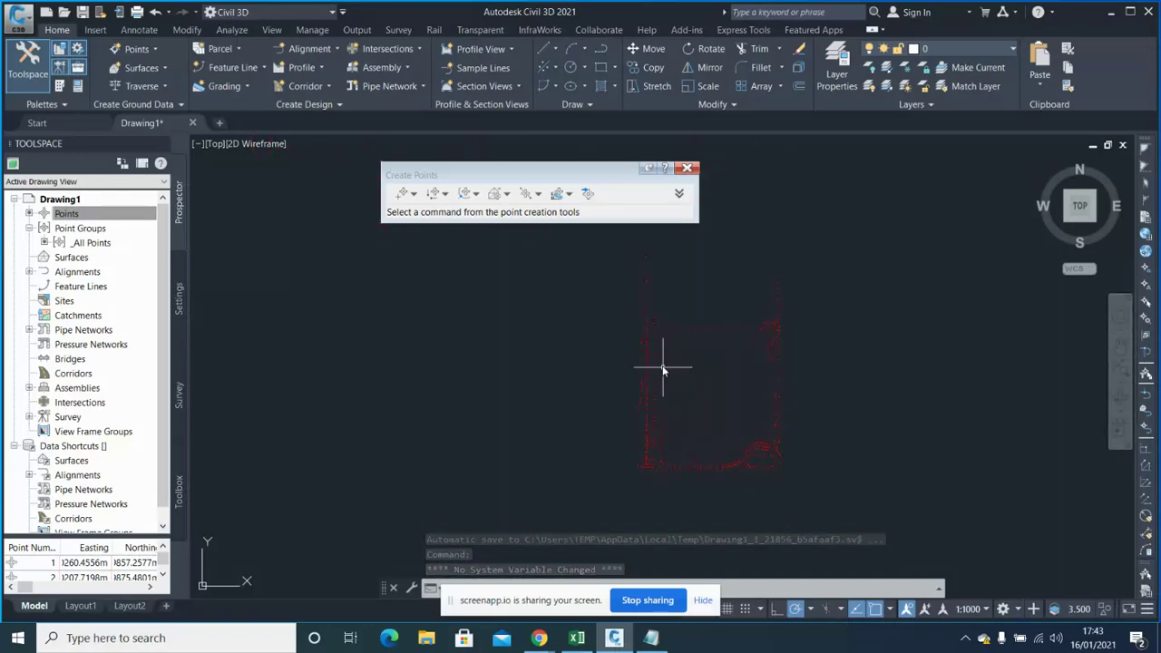
{"action": "scroll", "coordinate": [726, 458], "scroll_direction": "up", "scroll_amount": 2}
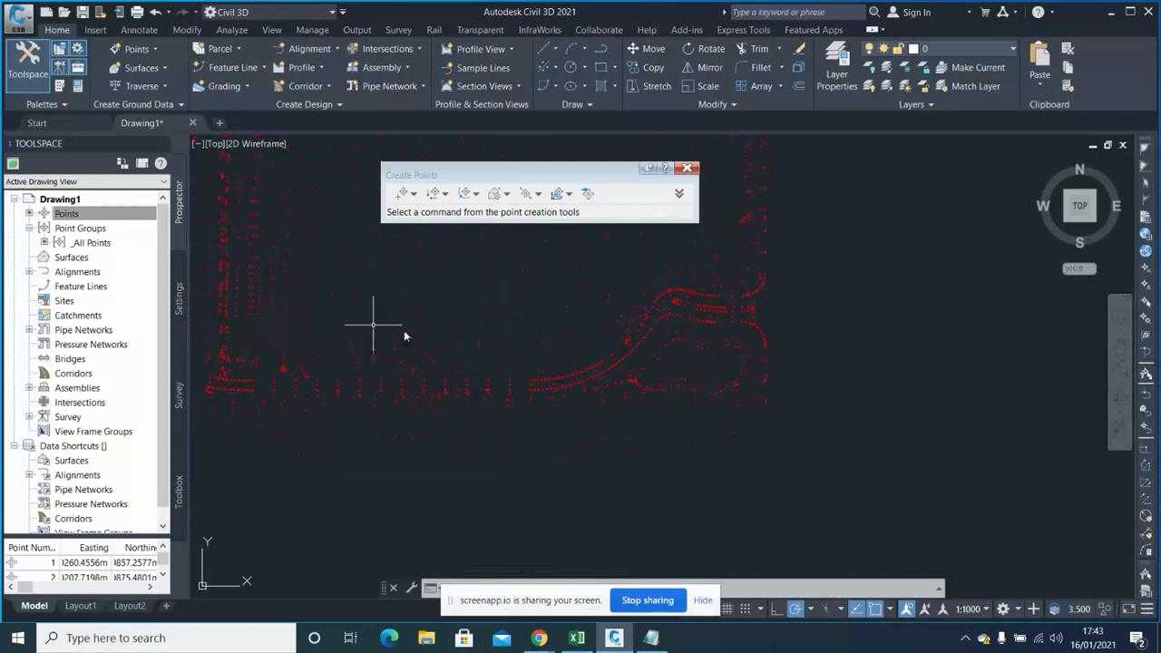
{"action": "scroll", "coordinate": [646, 449], "scroll_direction": "down", "scroll_amount": 3}
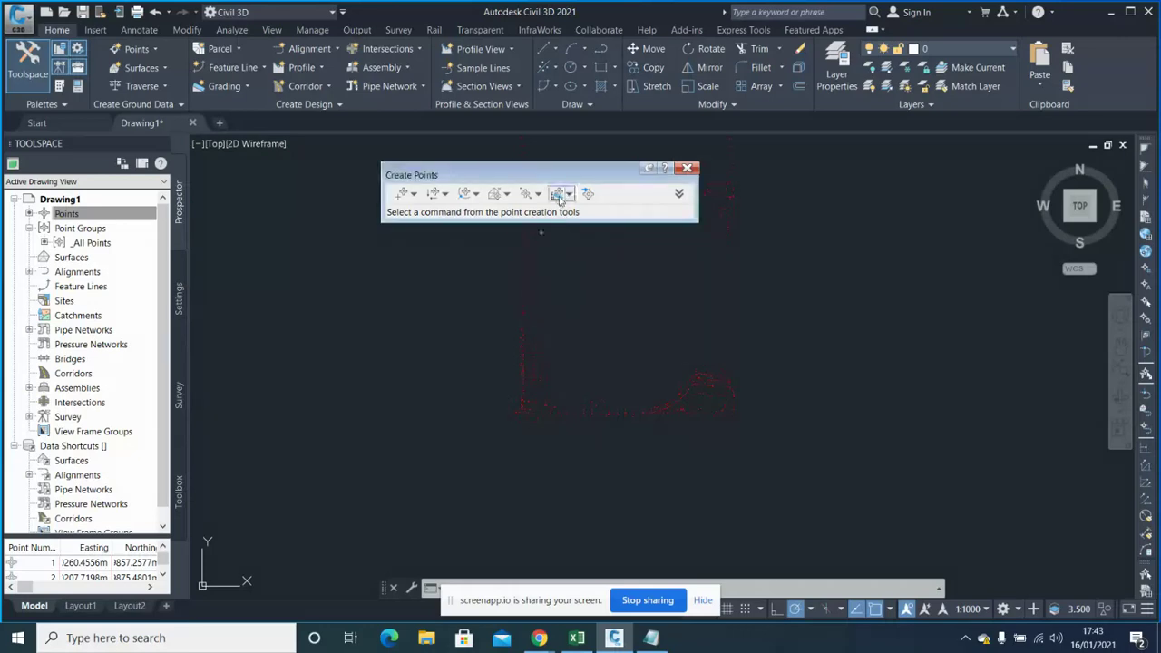
{"action": "left_click", "coordinate": [687, 170]}
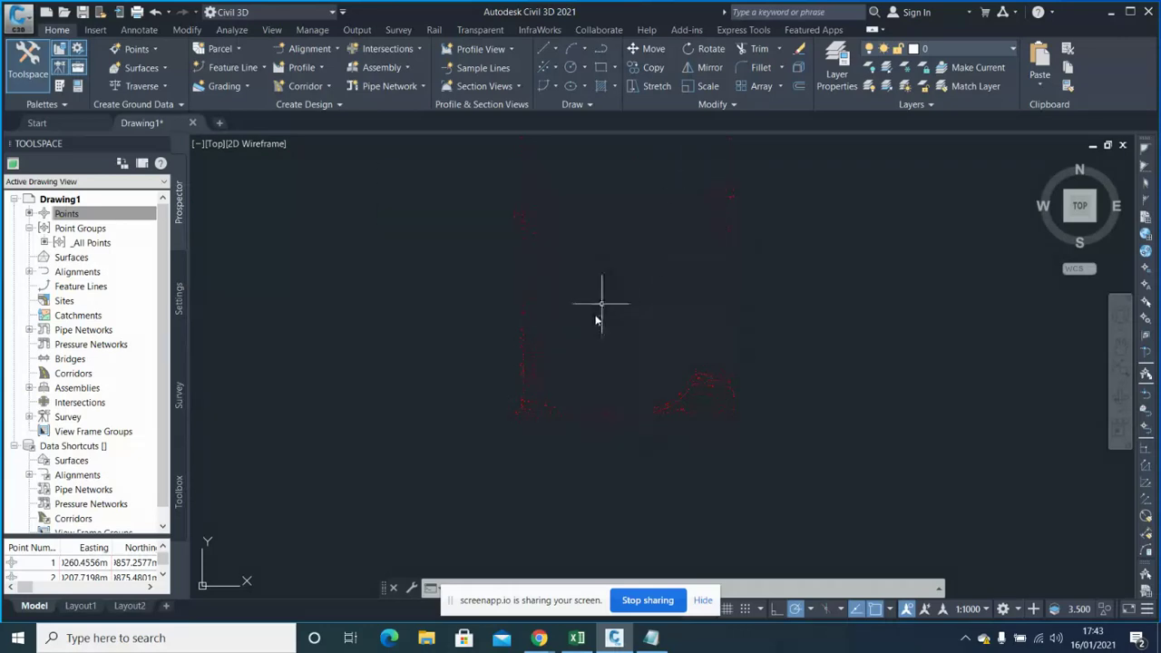
{"action": "scroll", "coordinate": [535, 413], "scroll_direction": "down", "scroll_amount": 2}
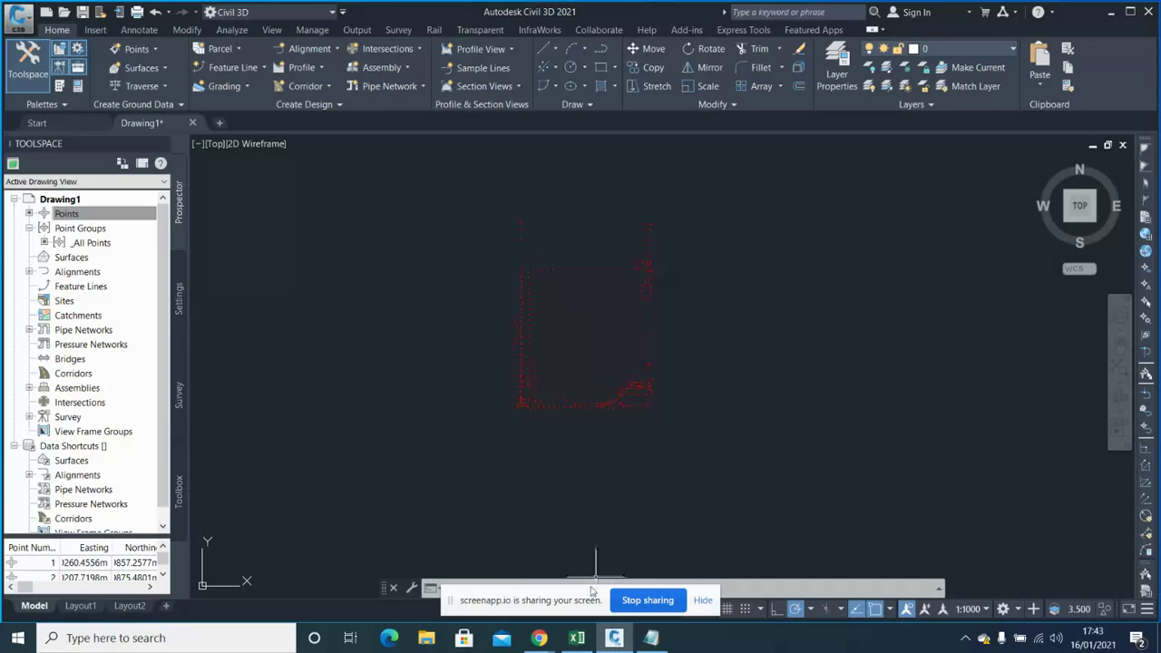
- Start exporting the _All Points group with the PNEZD space-delimited format
{"action": "left_click", "coordinate": [90, 229]}
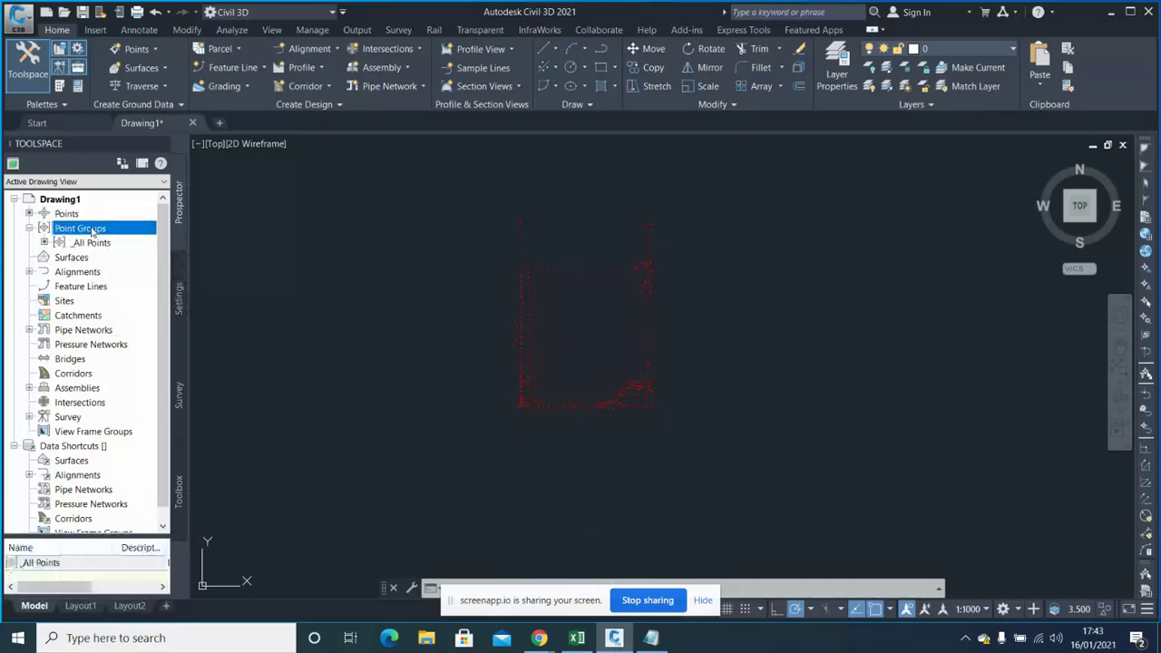
{"action": "left_click", "coordinate": [95, 243]}
{"action": "right_click", "coordinate": [103, 251]}
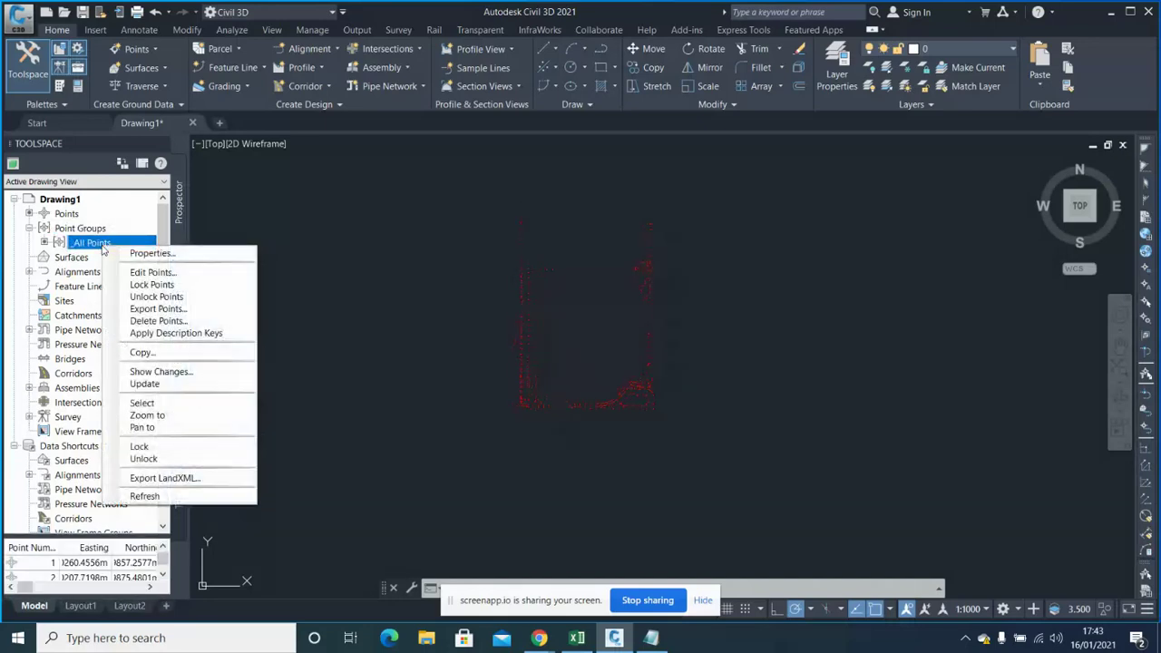
{"action": "left_click", "coordinate": [156, 309]}
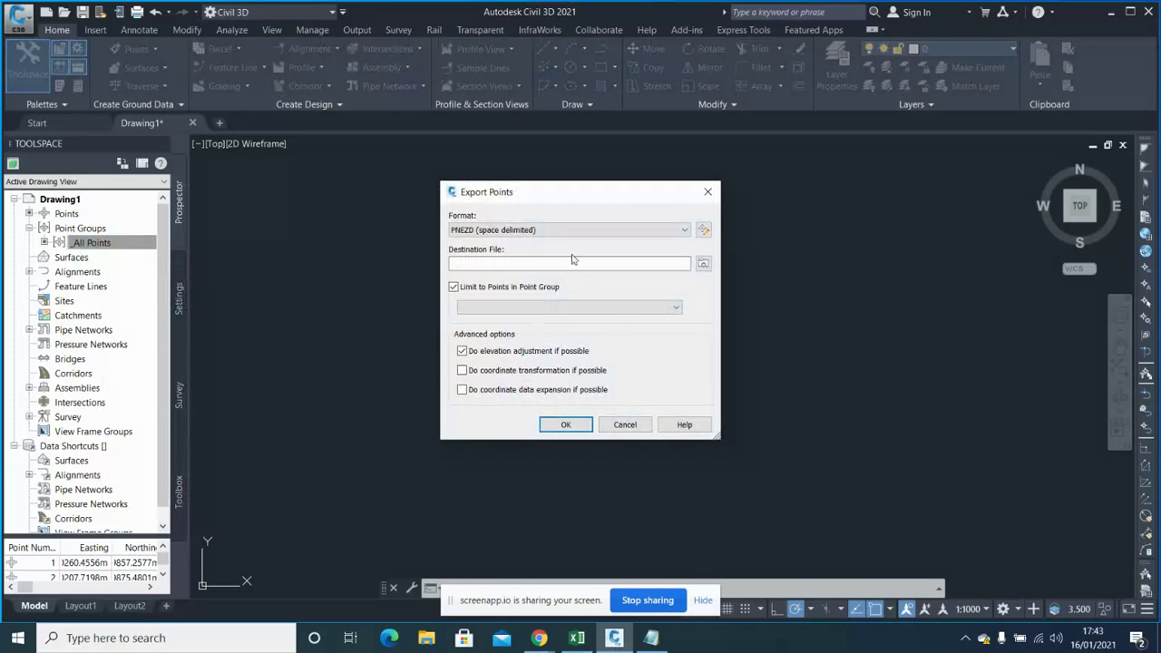
{"action": "left_click", "coordinate": [526, 231]}
{"action": "left_click", "coordinate": [526, 232]}
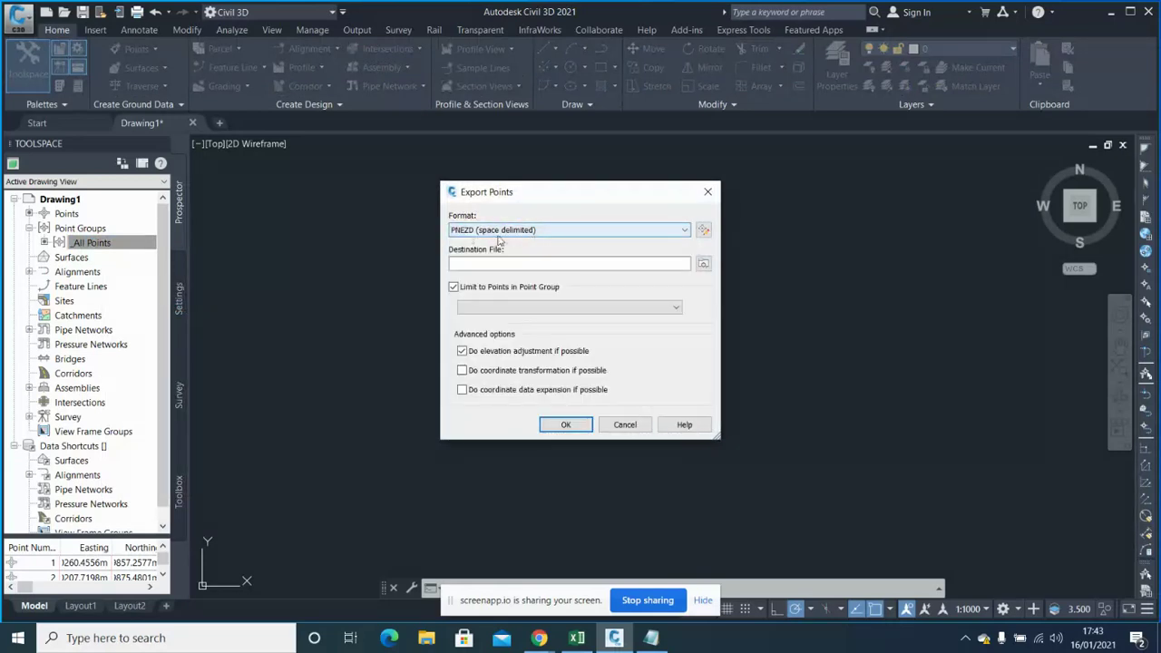
- Export all points, not just the group, to POINTS.txt on the Desktop
{"action": "left_click", "coordinate": [703, 264]}
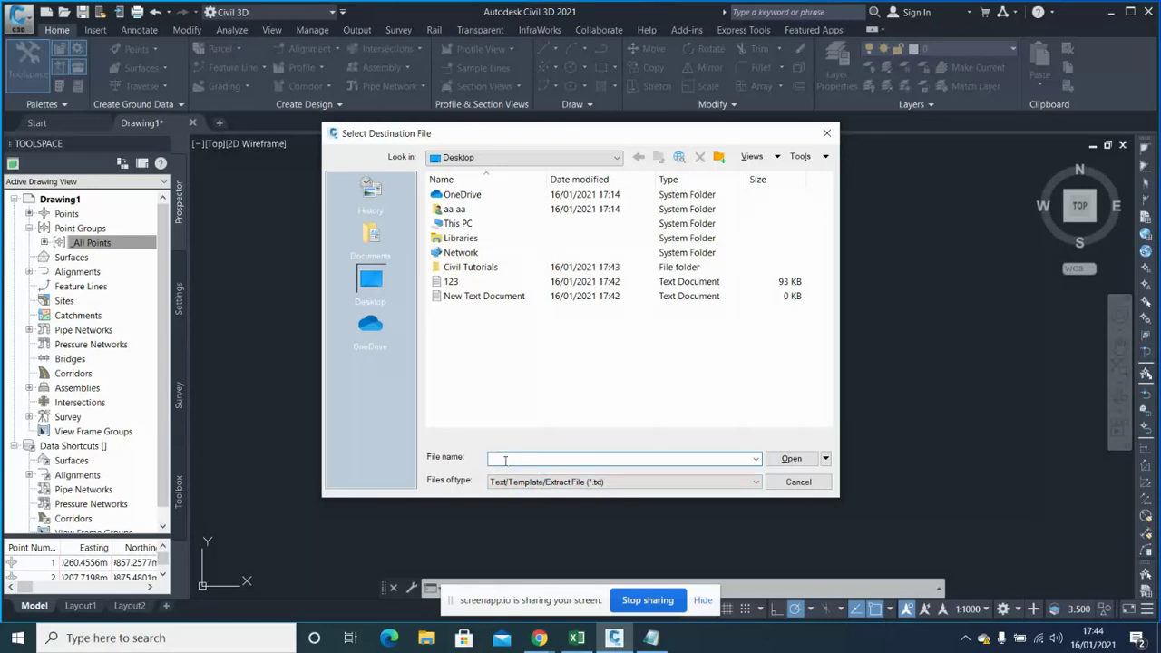
{"action": "type", "text": "POINTS"}
{"action": "left_click", "coordinate": [620, 483]}
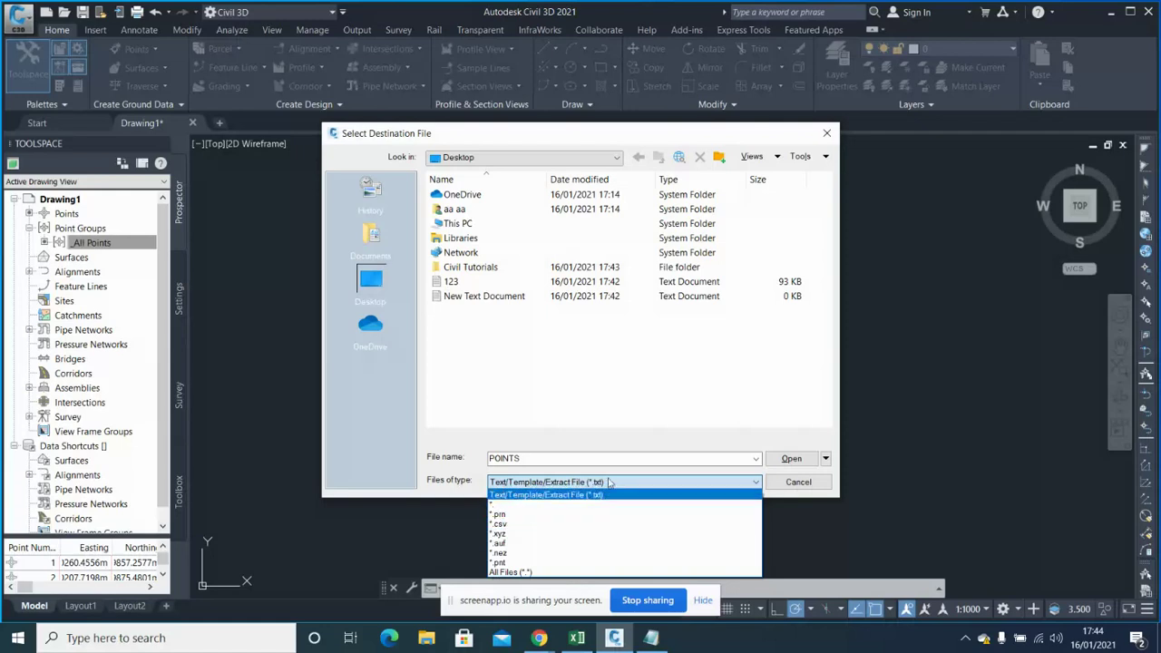
{"action": "left_click", "coordinate": [609, 488]}
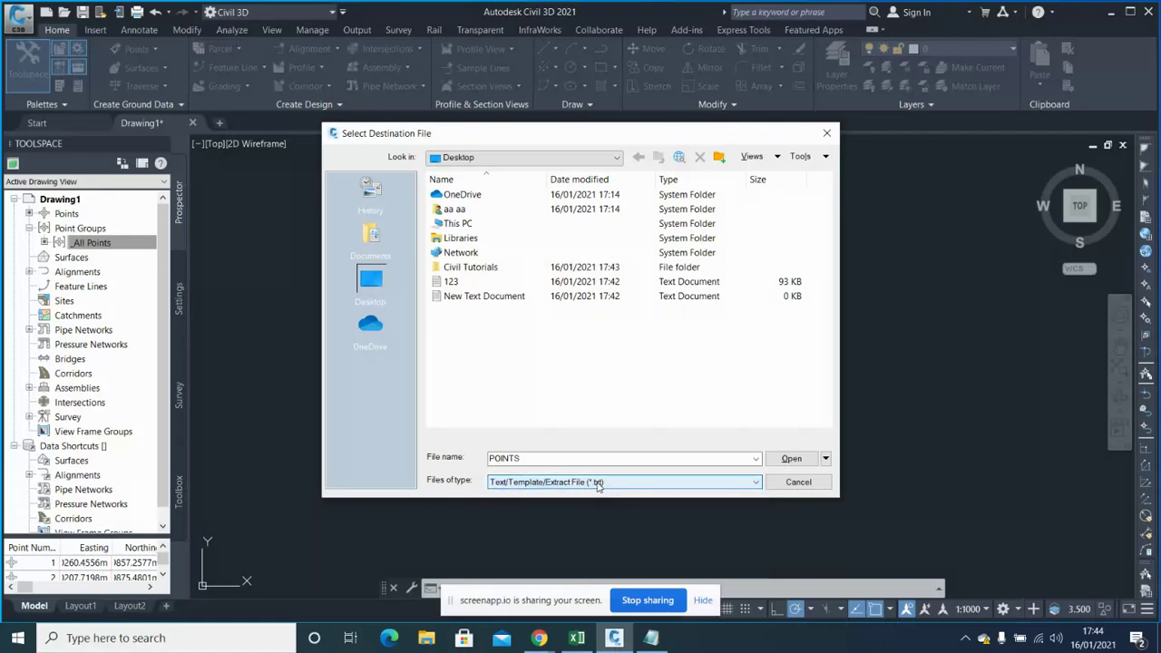
{"action": "left_click", "coordinate": [599, 487]}
{"action": "left_click", "coordinate": [751, 419]}
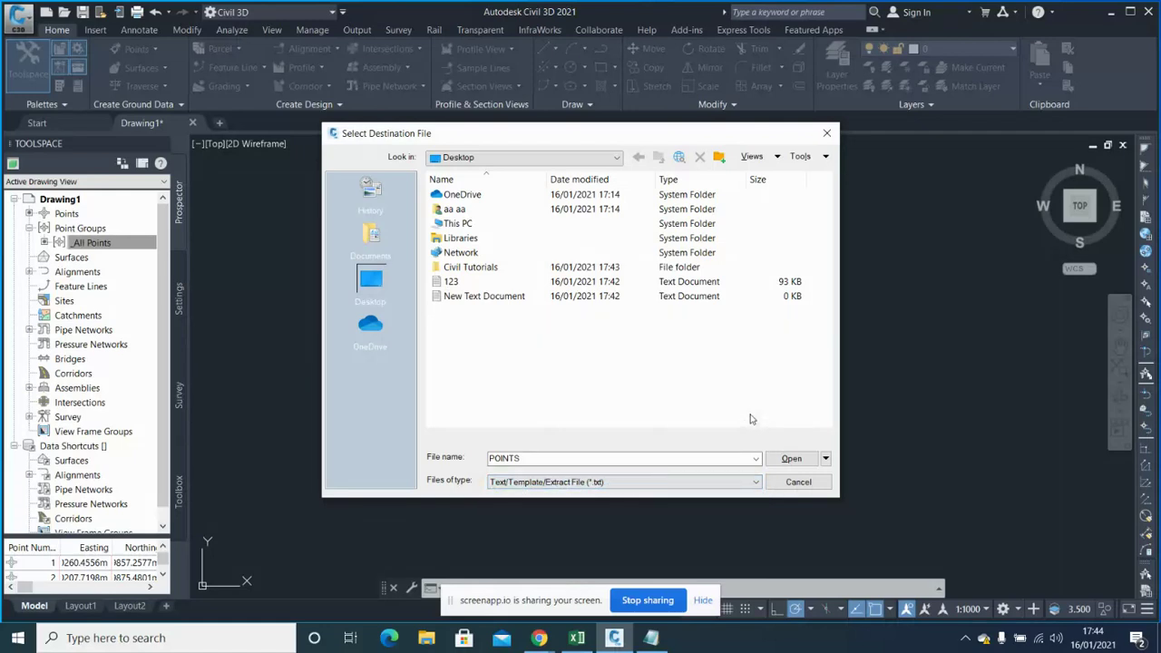
{"action": "left_click", "coordinate": [790, 458]}
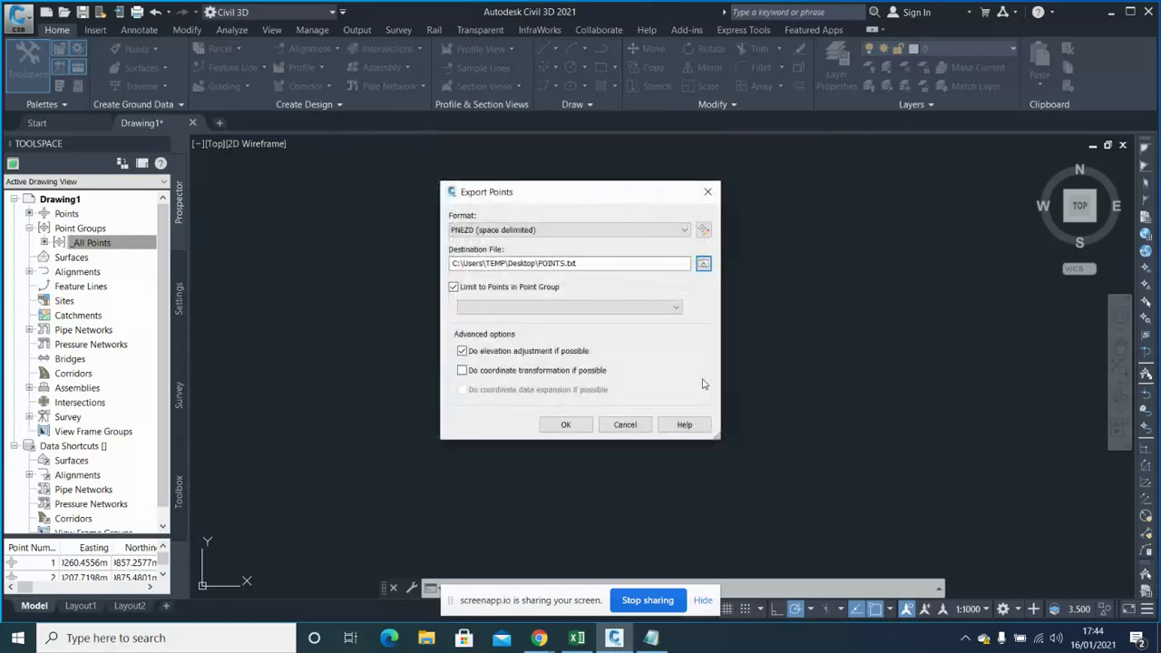
{"action": "left_click", "coordinate": [503, 288]}
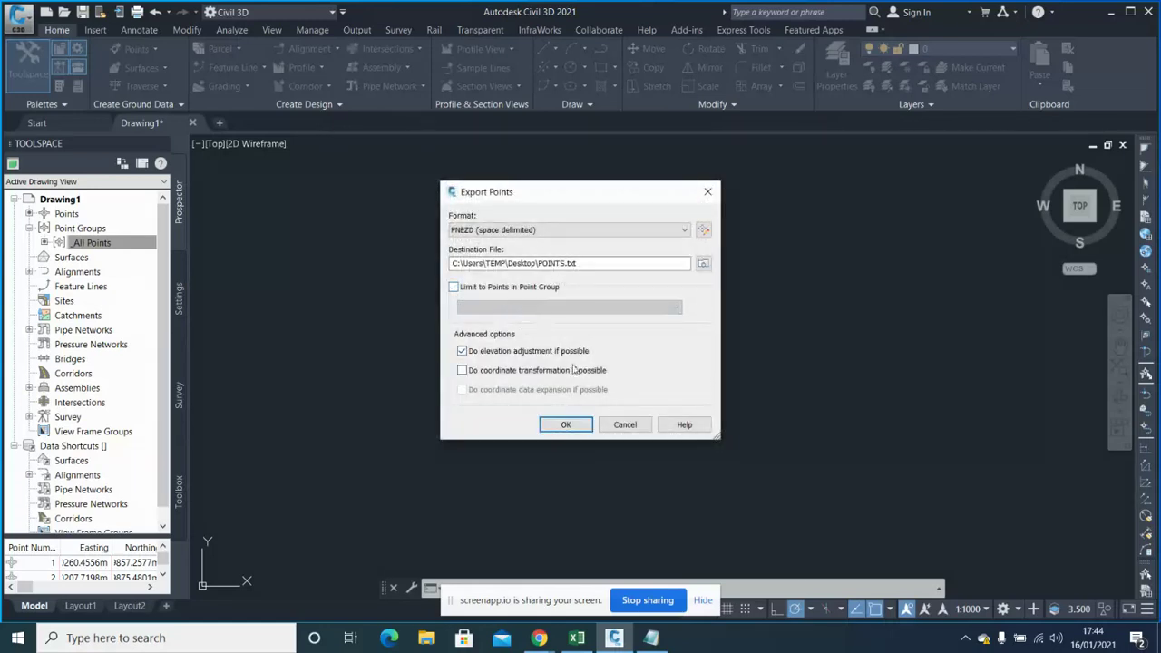
{"action": "left_click", "coordinate": [567, 426]}
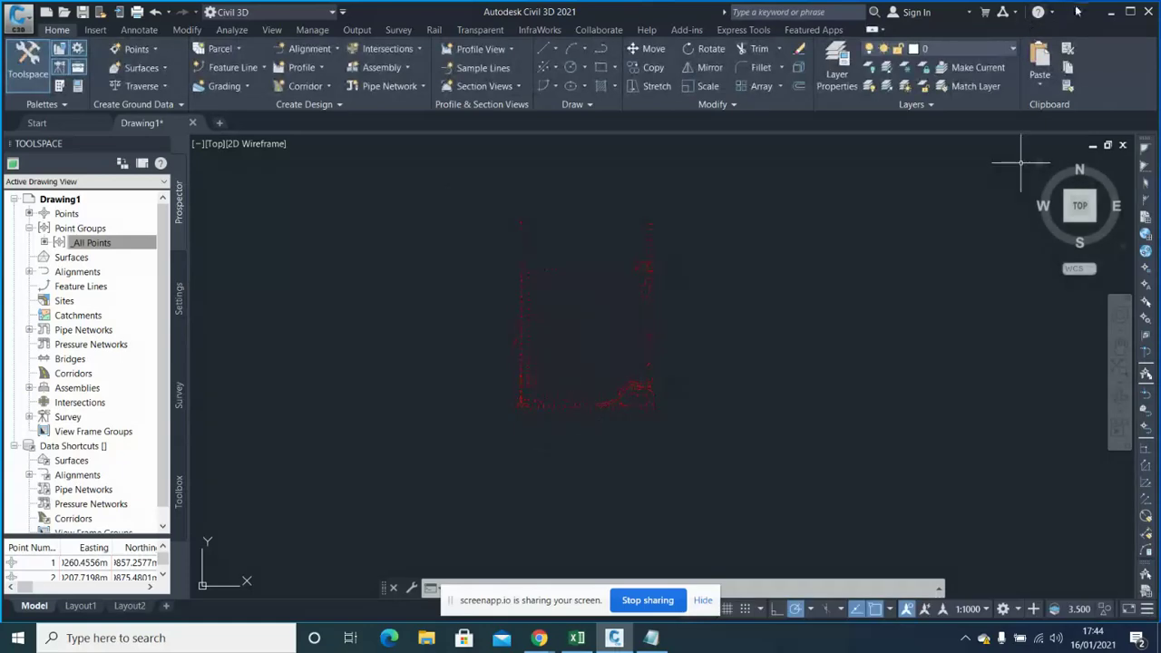
- Open the exported POINTS file from the desktop in Notepad and select all its text
{"action": "left_click", "coordinate": [1110, 12]}
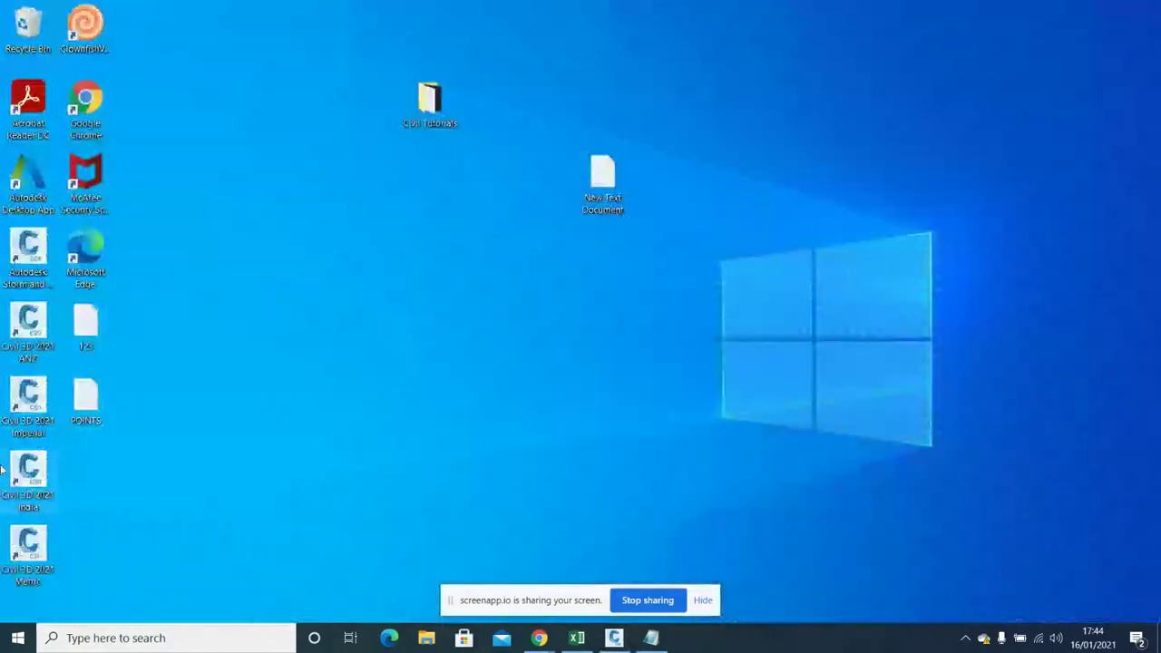
{"action": "double_click", "coordinate": [88, 400]}
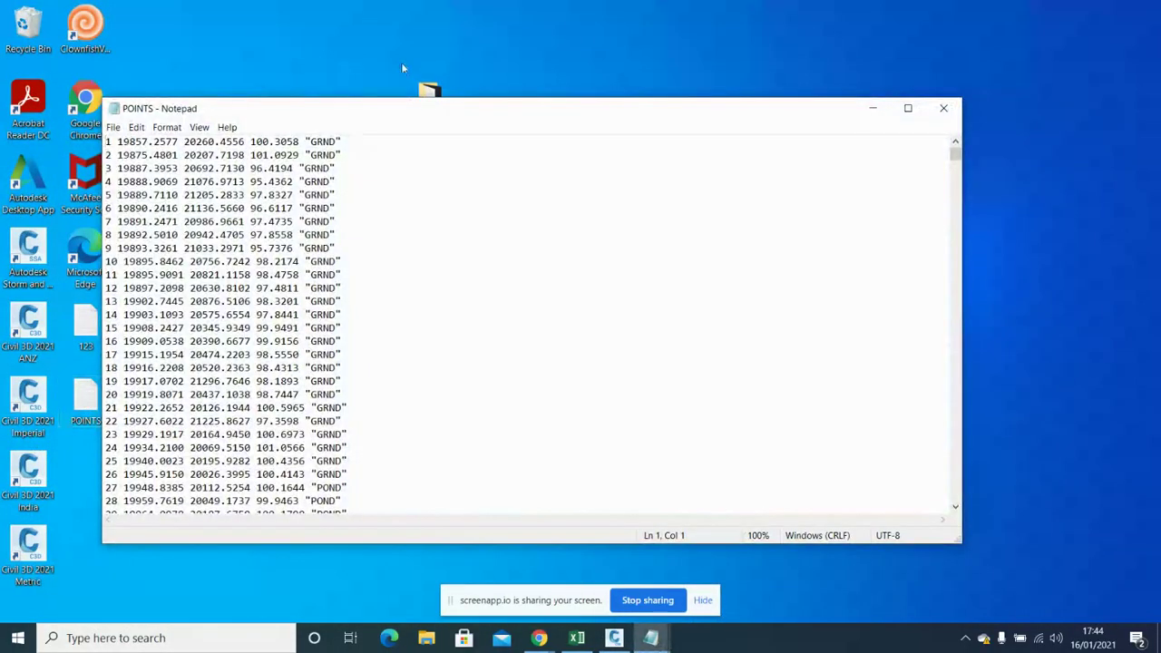
{"action": "left_click", "coordinate": [431, 341]}
{"action": "key", "text": "ctrl+a"}
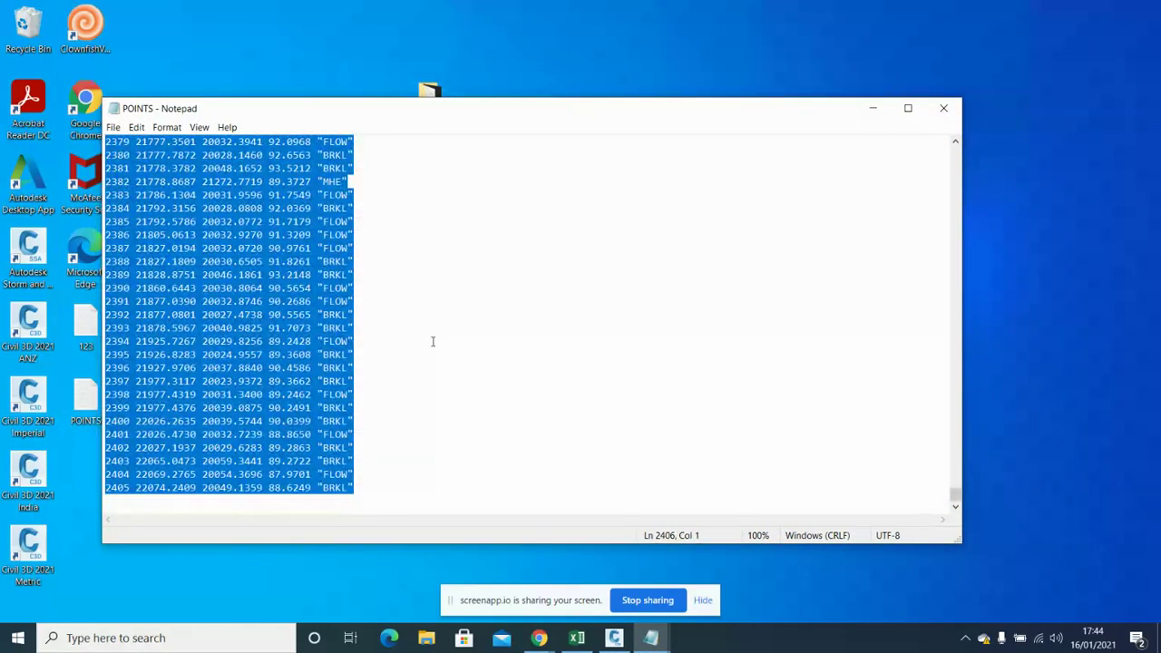
- Paste the exported point data into a new Sheet2 in the Excel workbook
{"action": "left_click", "coordinate": [576, 638]}
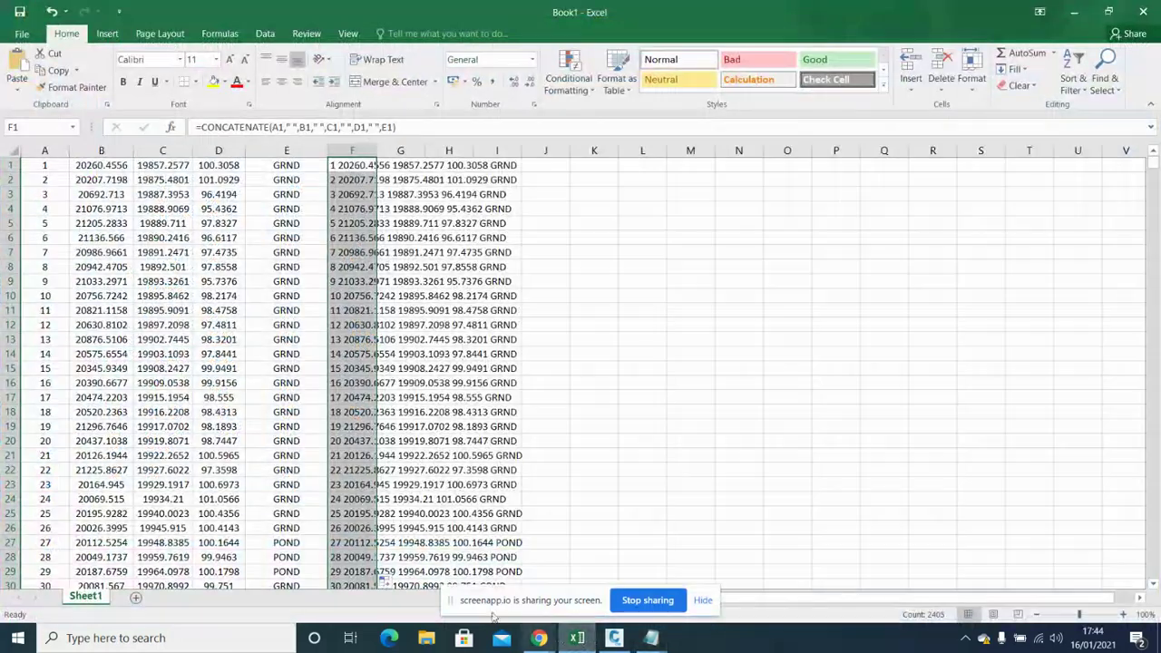
{"action": "left_click", "coordinate": [134, 599]}
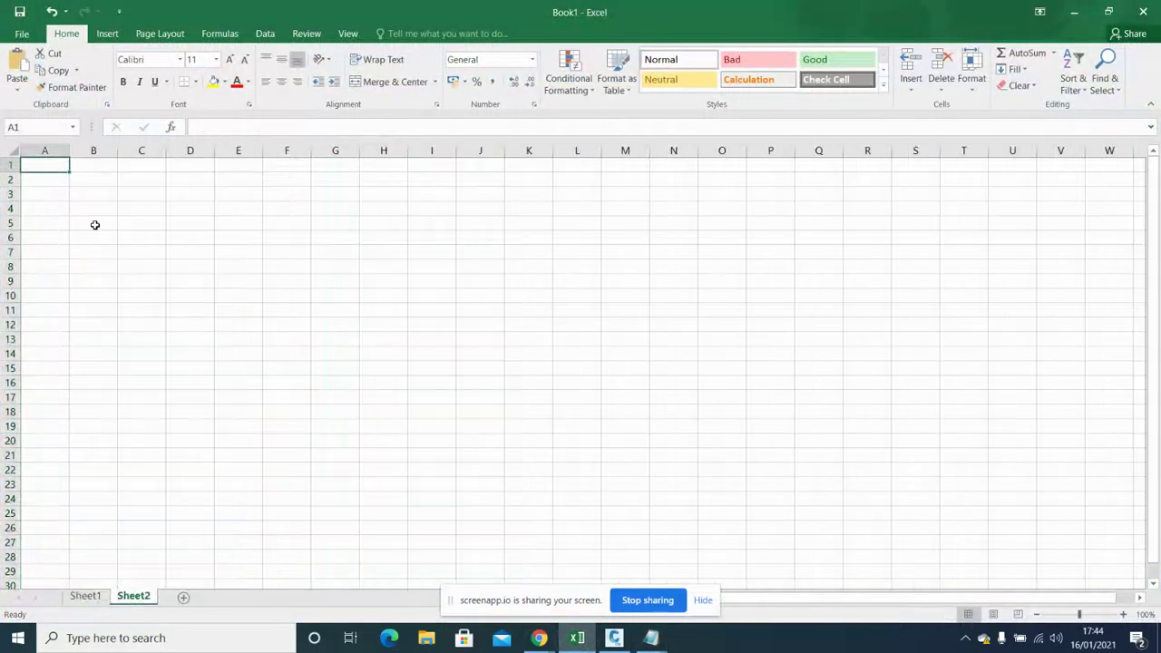
{"action": "key", "text": "ctrl+v"}
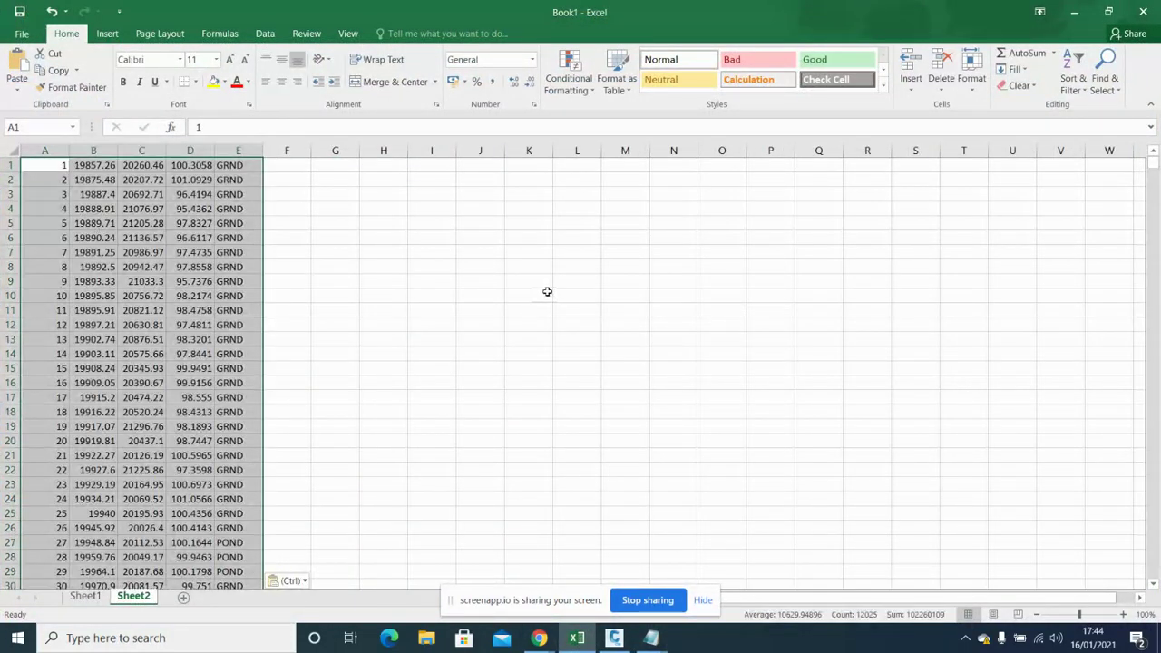
{"action": "left_click", "coordinate": [556, 283]}
- Check the pasted values in columns A and B, then minimize Excel and Notepad
{"action": "left_click", "coordinate": [98, 168]}
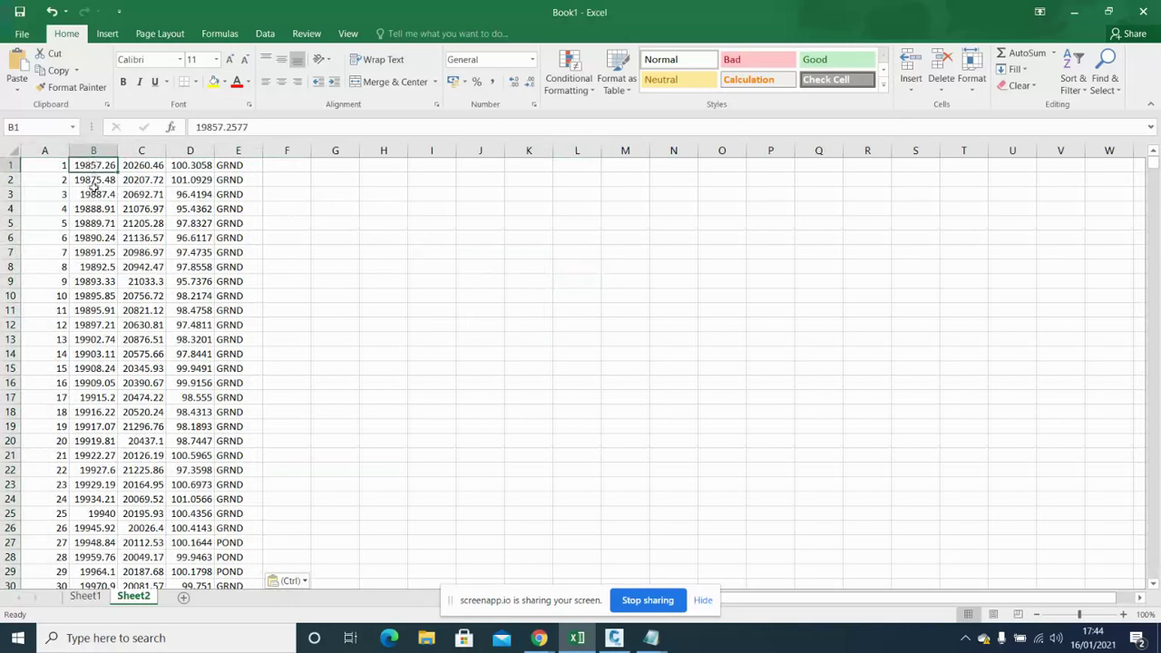
{"action": "left_click", "coordinate": [98, 209]}
{"action": "left_click", "coordinate": [54, 188]}
{"action": "left_click", "coordinate": [60, 165]}
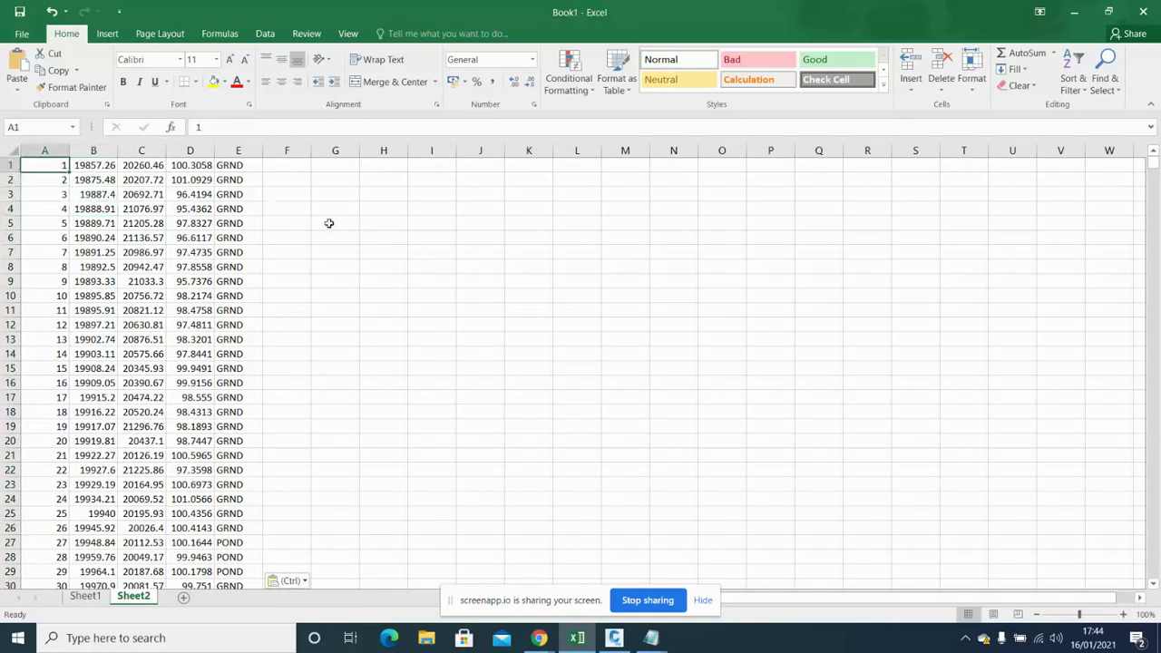
{"action": "left_click", "coordinate": [431, 251]}
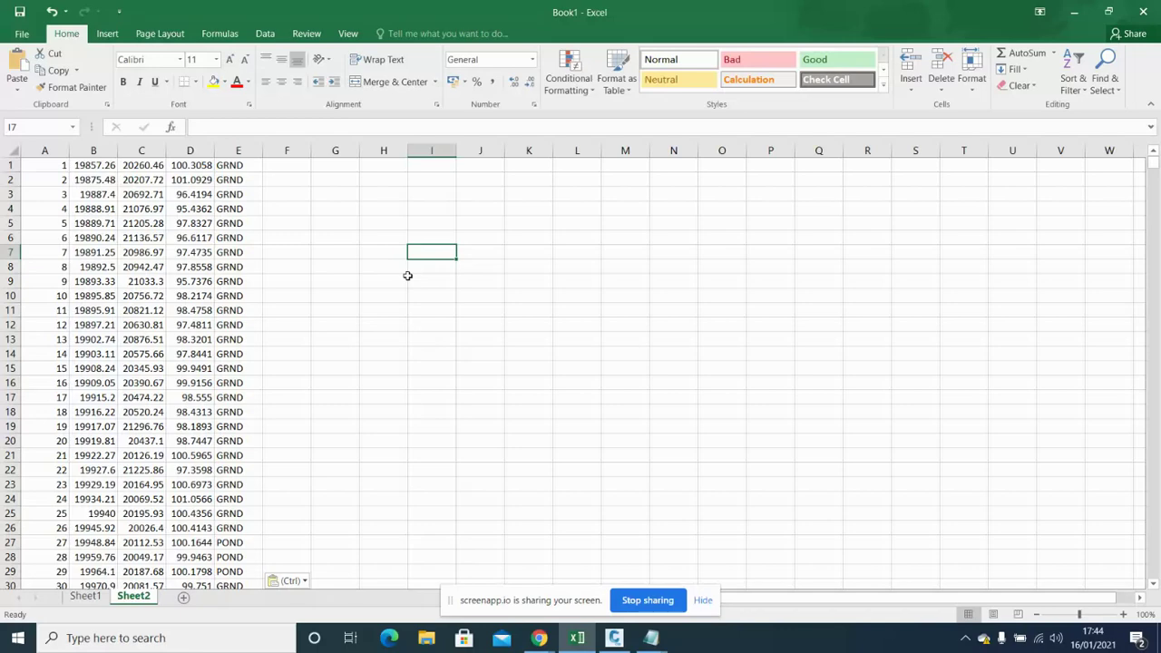
{"action": "left_click", "coordinate": [393, 265]}
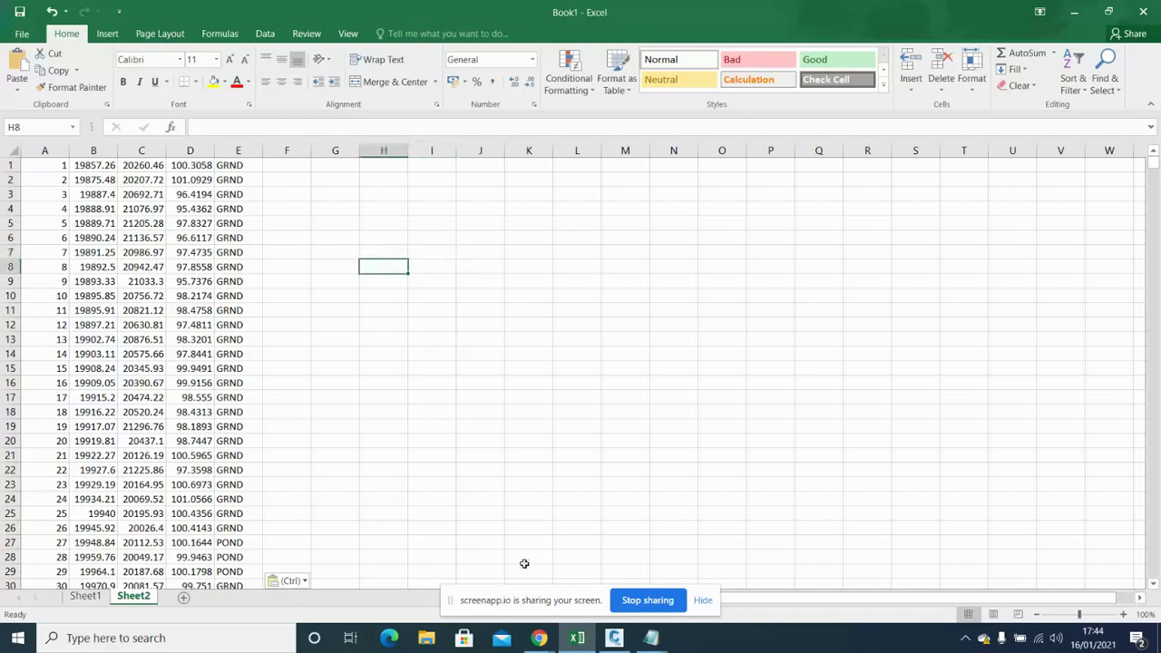
{"action": "left_click", "coordinate": [1078, 12]}
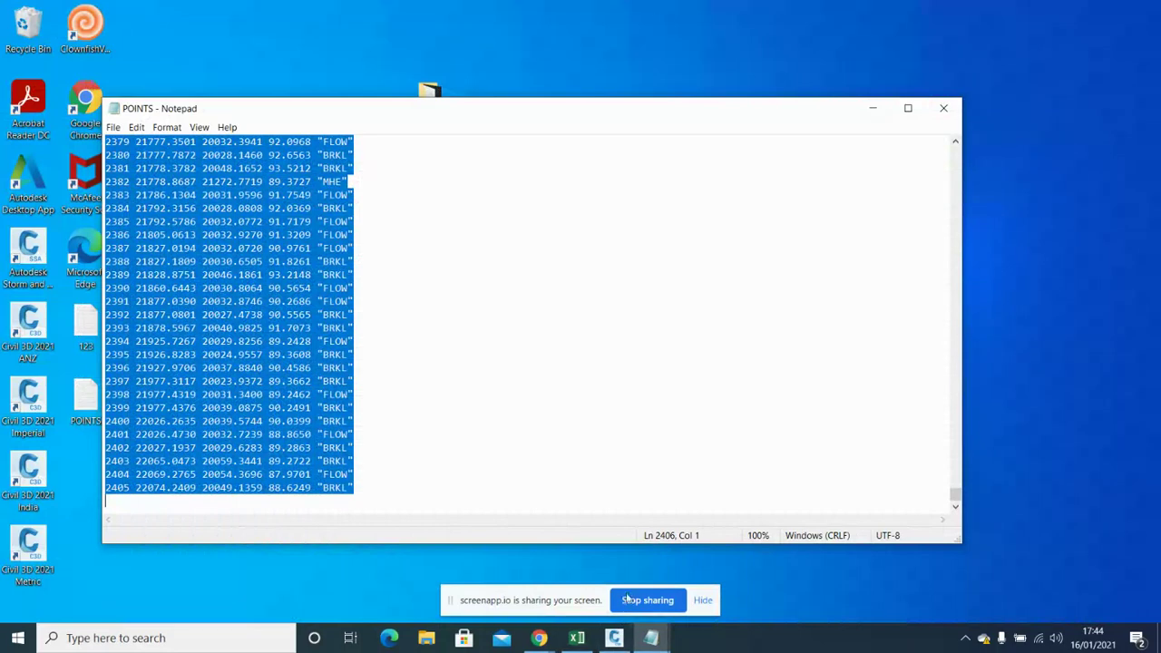
{"action": "left_click", "coordinate": [873, 108]}
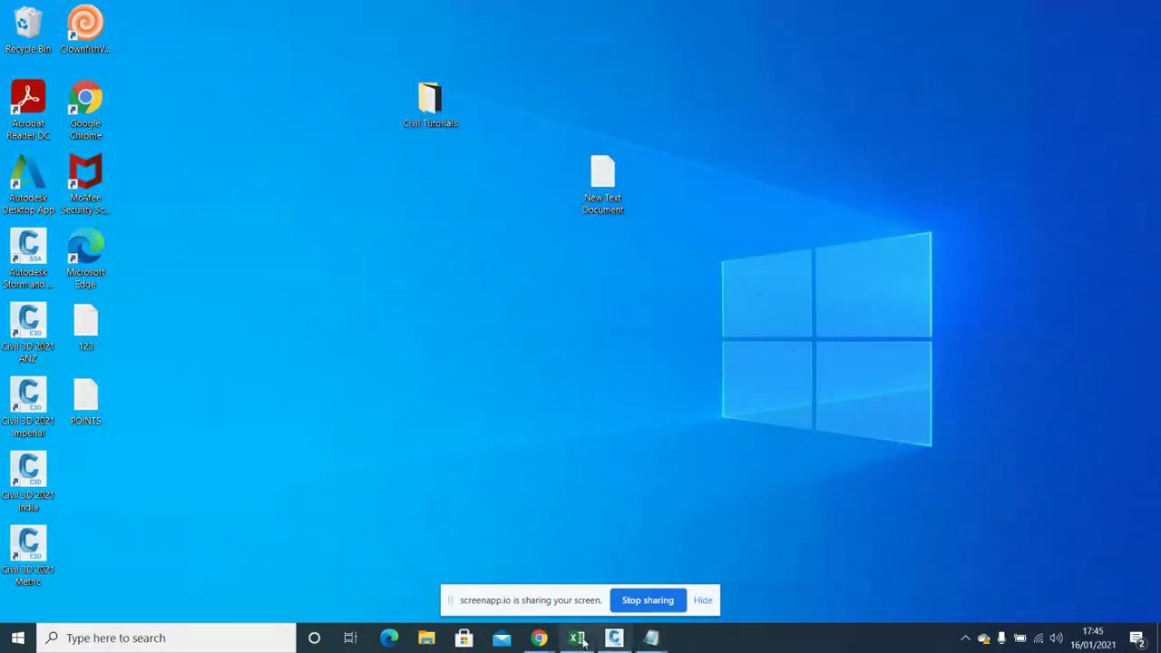